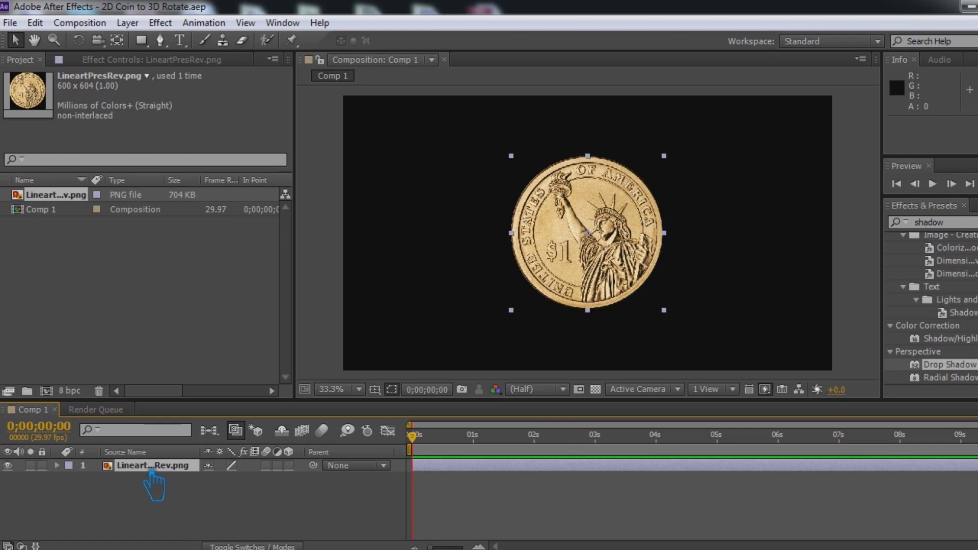
Make the coin layer 3D and add a two-node 50mm camera, Camera 1, with depth of field off.
click(151, 474)
click(291, 466)
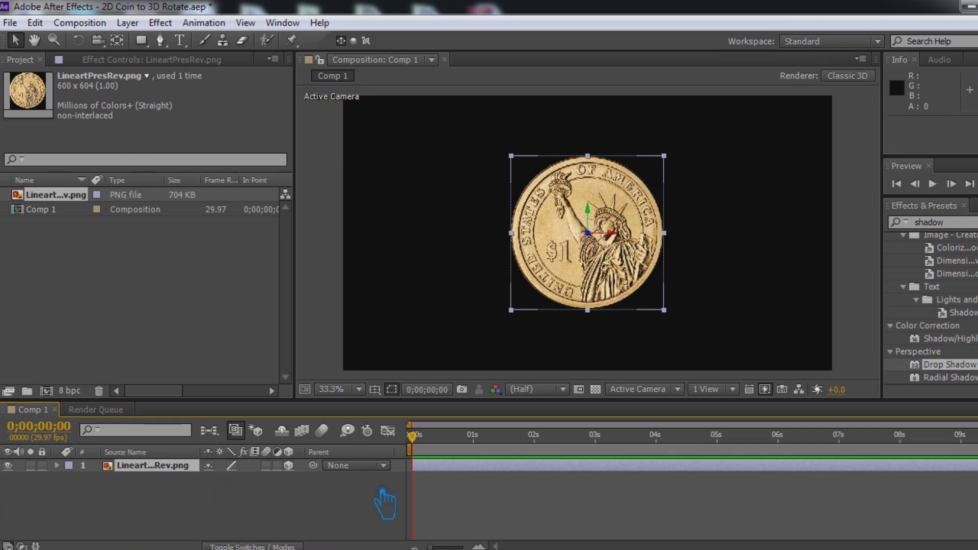
right_click(415, 476)
mouse_move(474, 305)
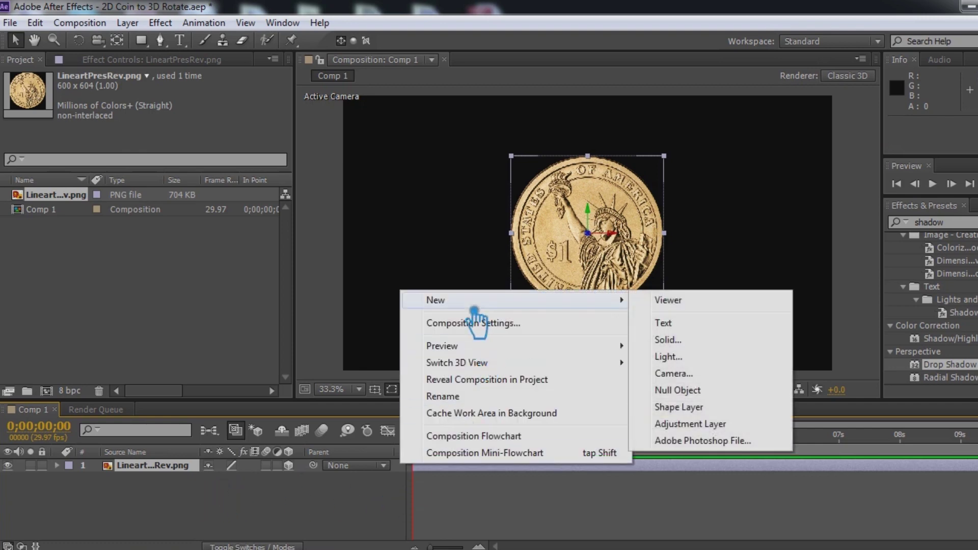
click(703, 374)
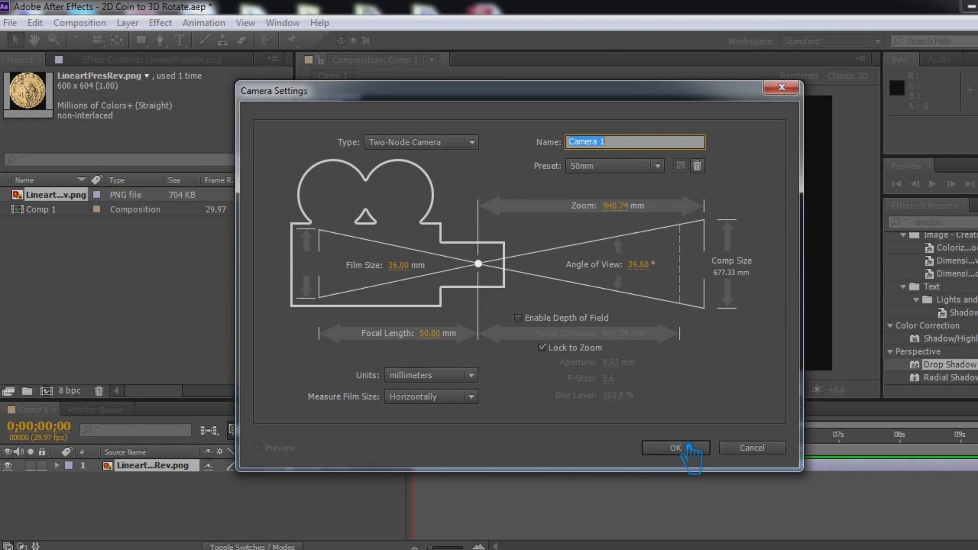
click(534, 321)
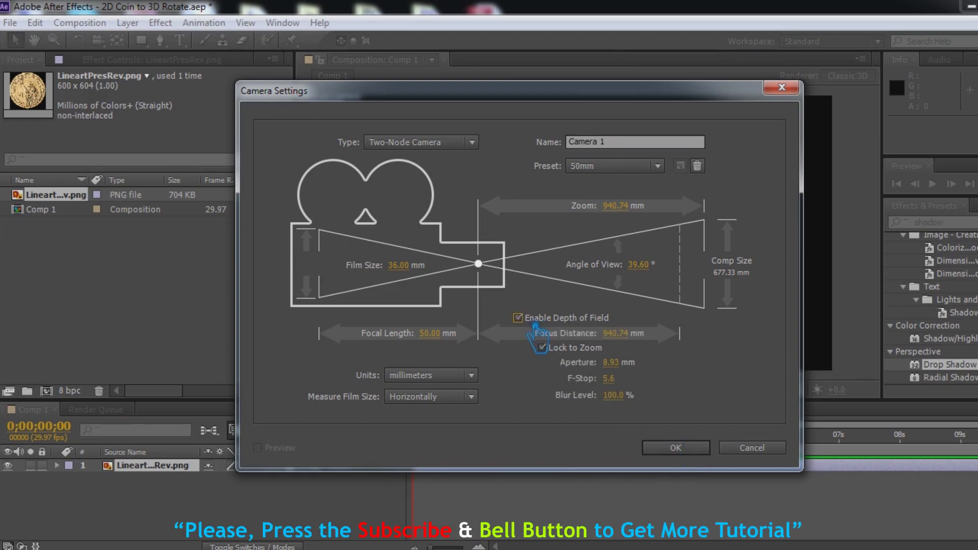
click(517, 319)
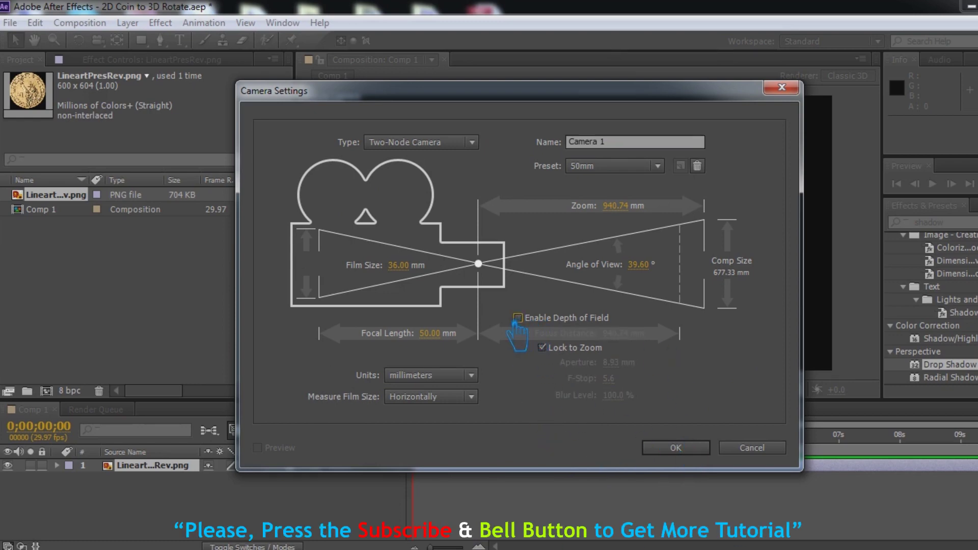
click(697, 441)
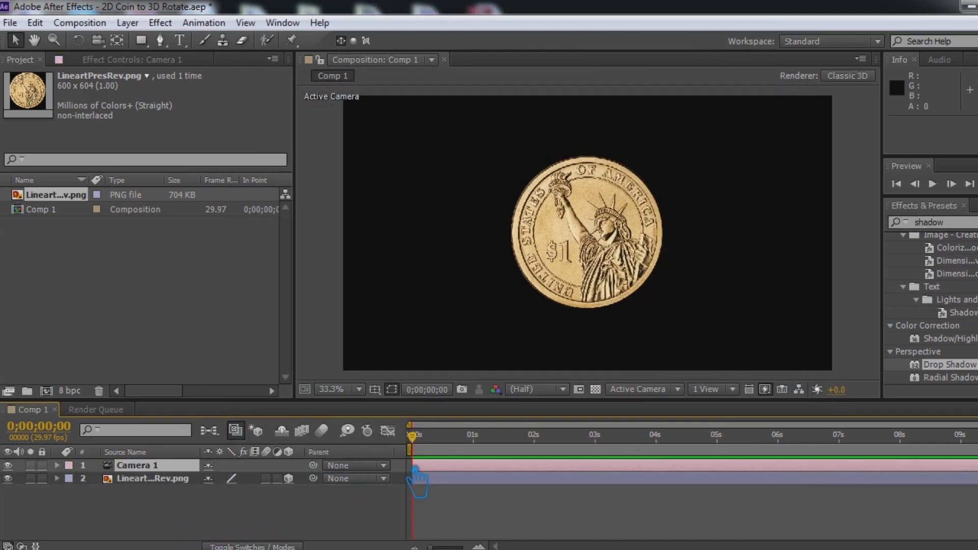
Add a null object, parent Camera 1 to it, and save the project.
right_click(415, 468)
mouse_move(464, 299)
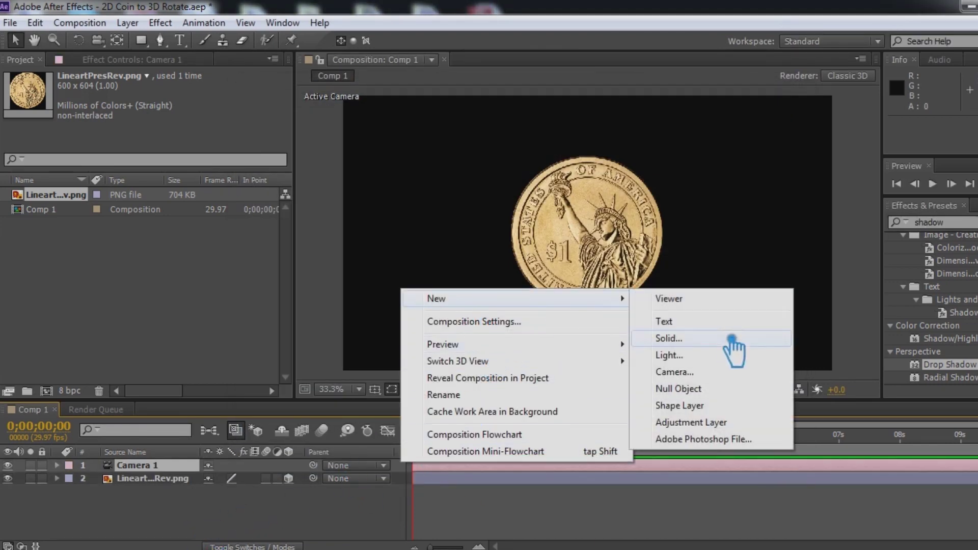
click(729, 388)
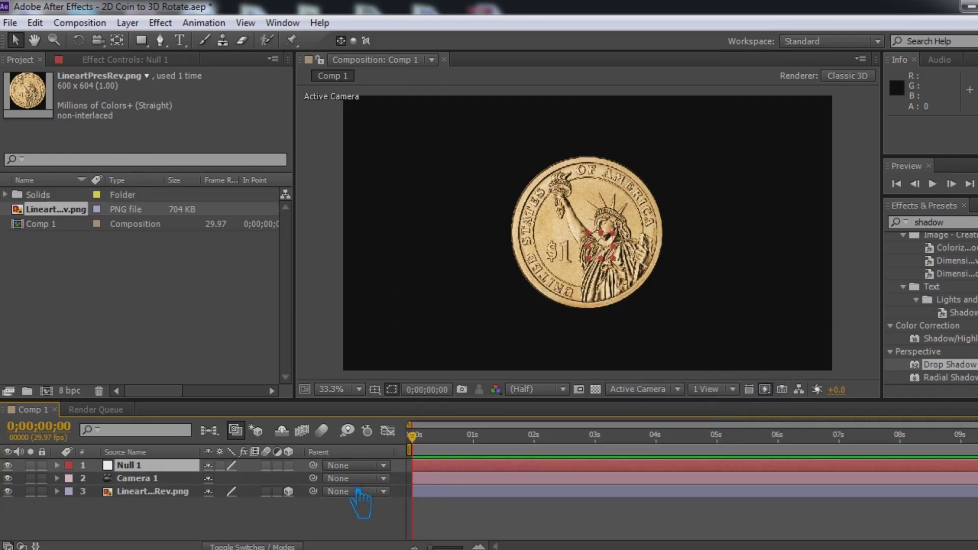
drag(313, 478, 130, 465)
click(161, 494)
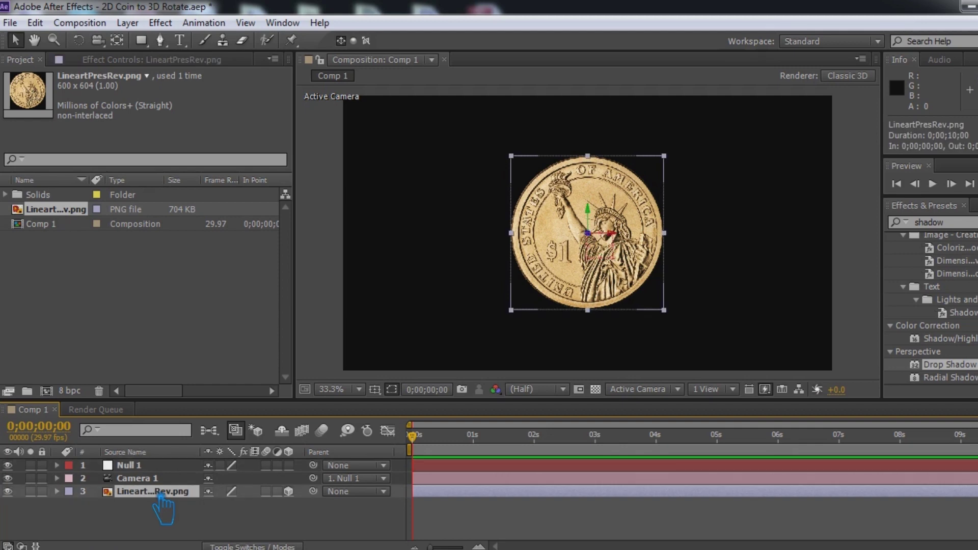
key(ctrl+s)
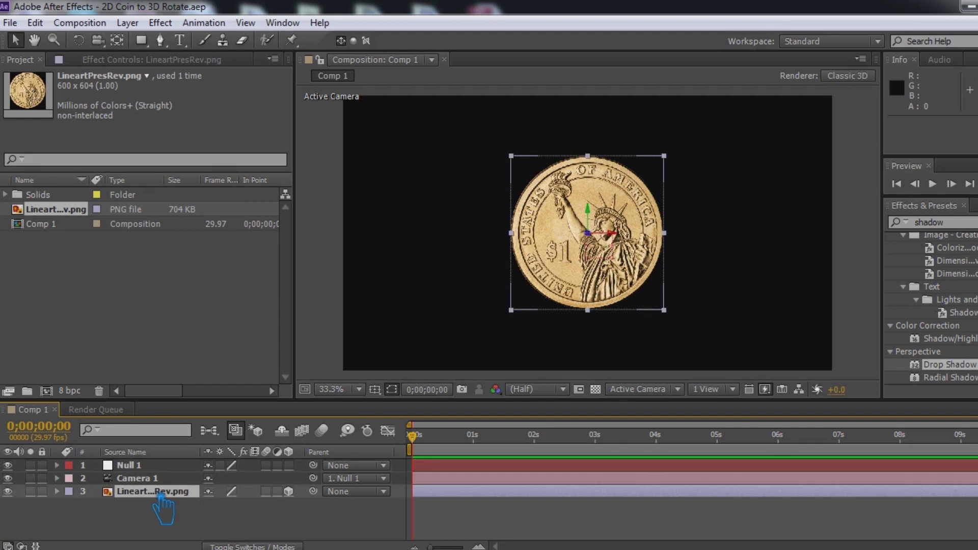
Split the composition viewer into two horizontal views and set the Top view to 50% magnification.
click(732, 389)
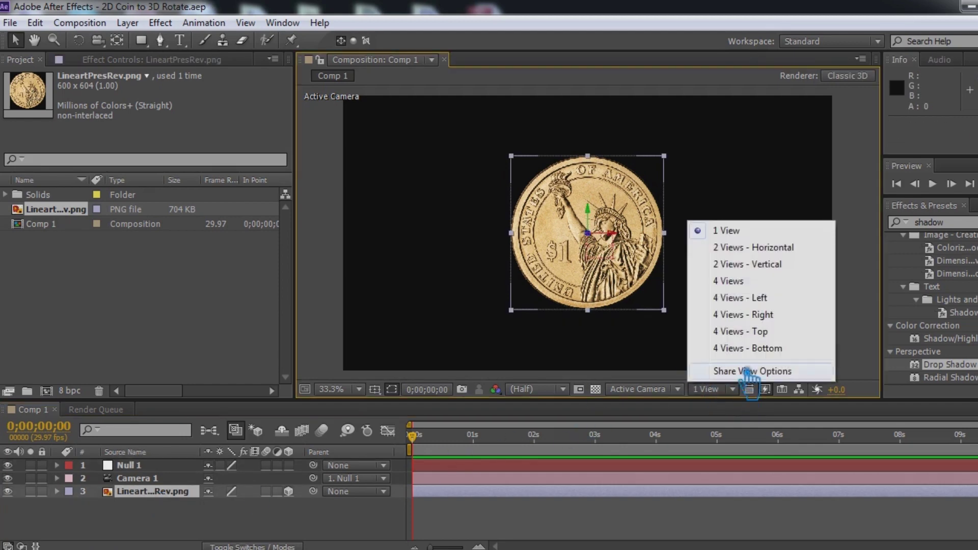
click(765, 250)
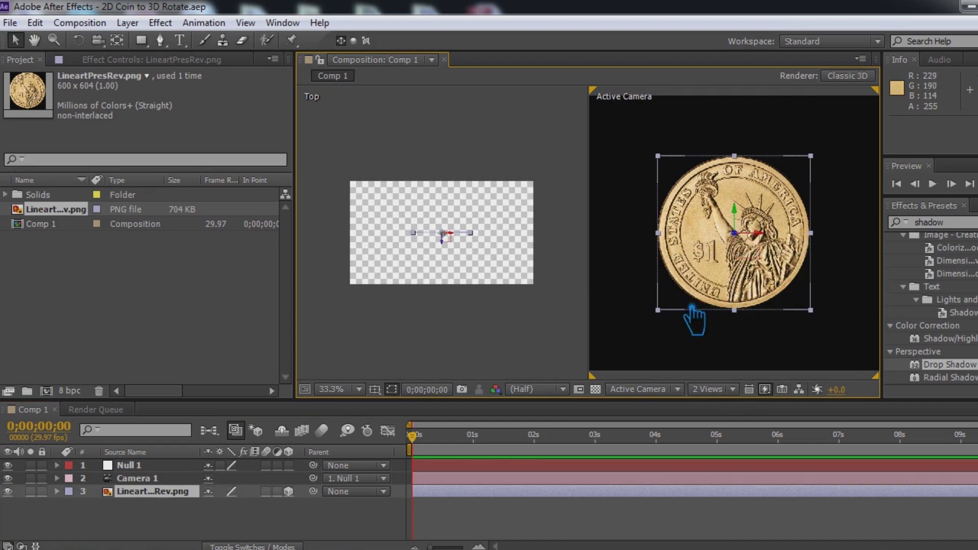
click(470, 315)
scroll(470, 315, up, 3)
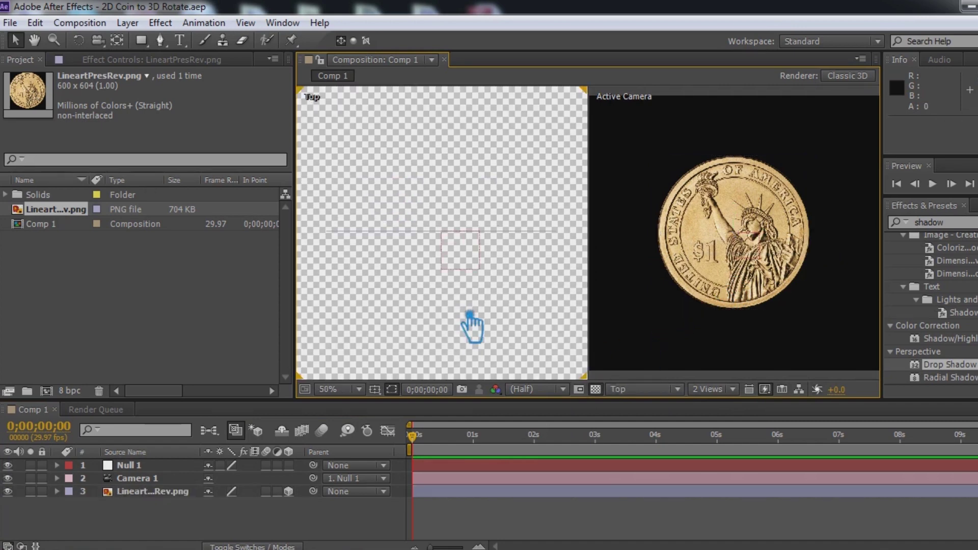
Build a stack of 64 coin layers by repeatedly duplicating the coin and offsetting each copy 2 px in Z, then save the project.
click(159, 492)
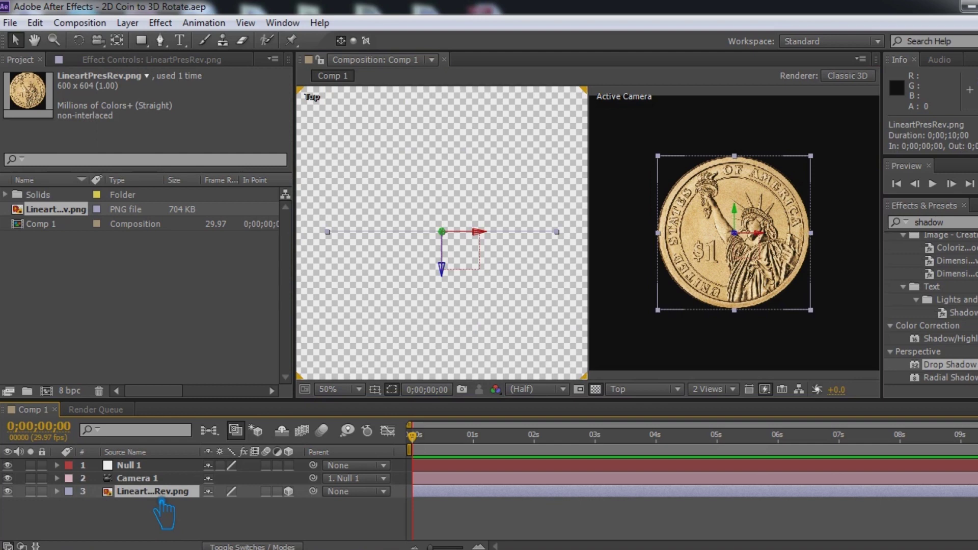
key(ctrl+d)
key(ctrl+d)
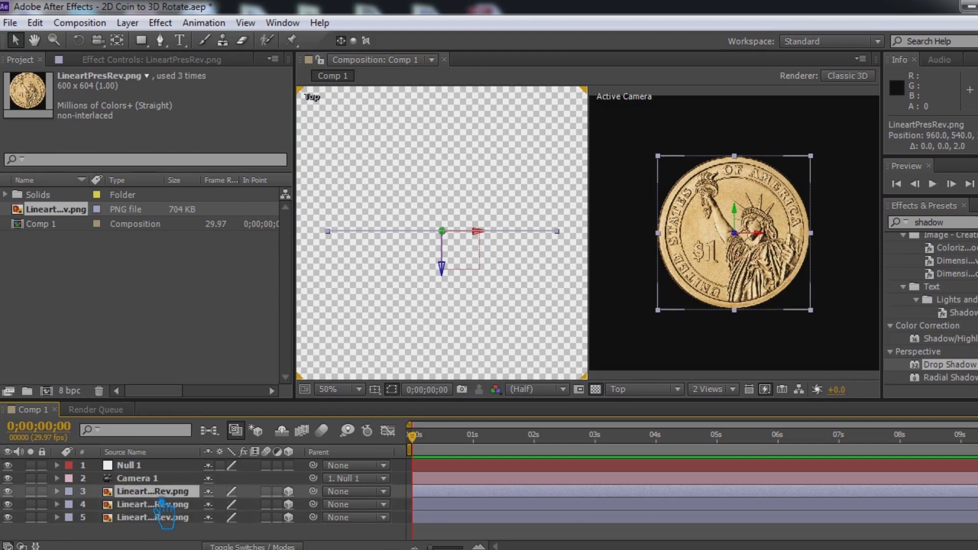
key(ctrl+d)
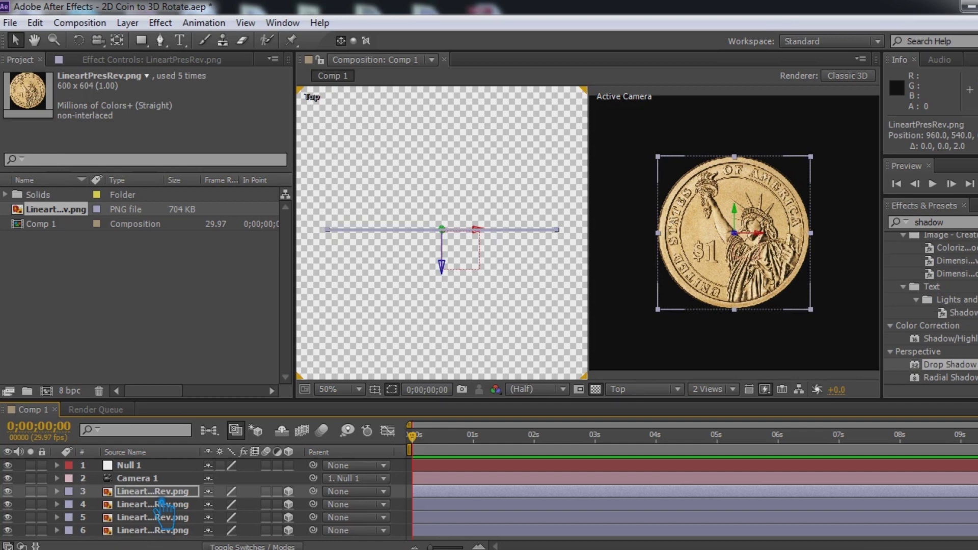
key(ctrl+d)
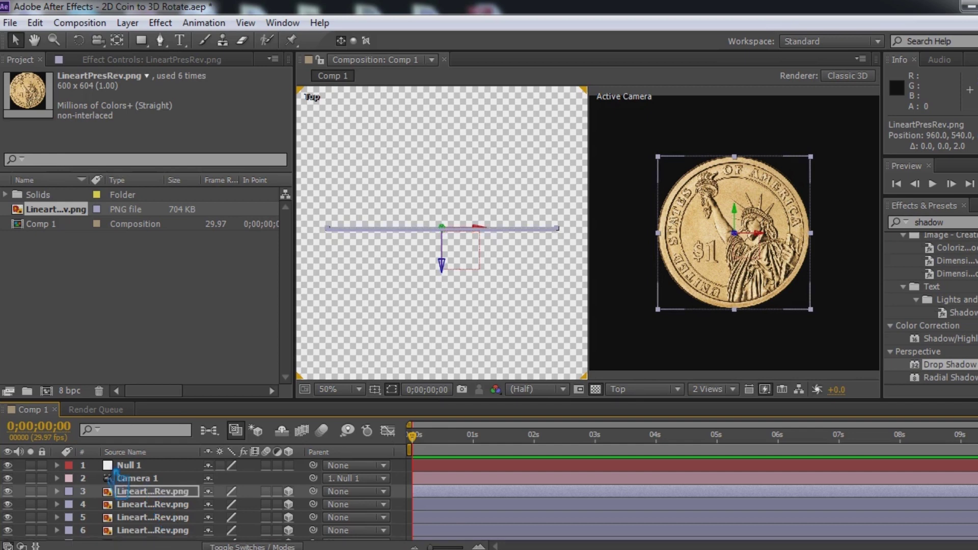
click(34, 23)
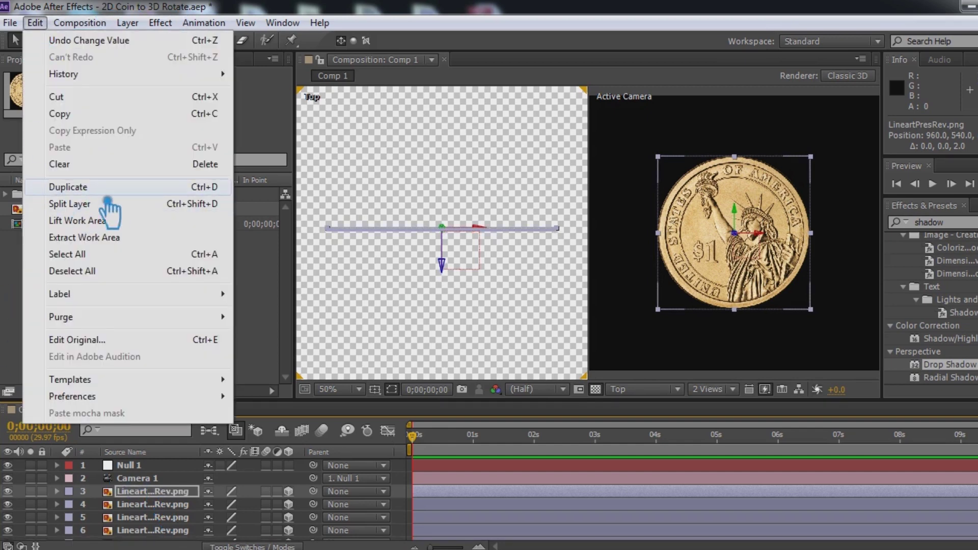
click(210, 187)
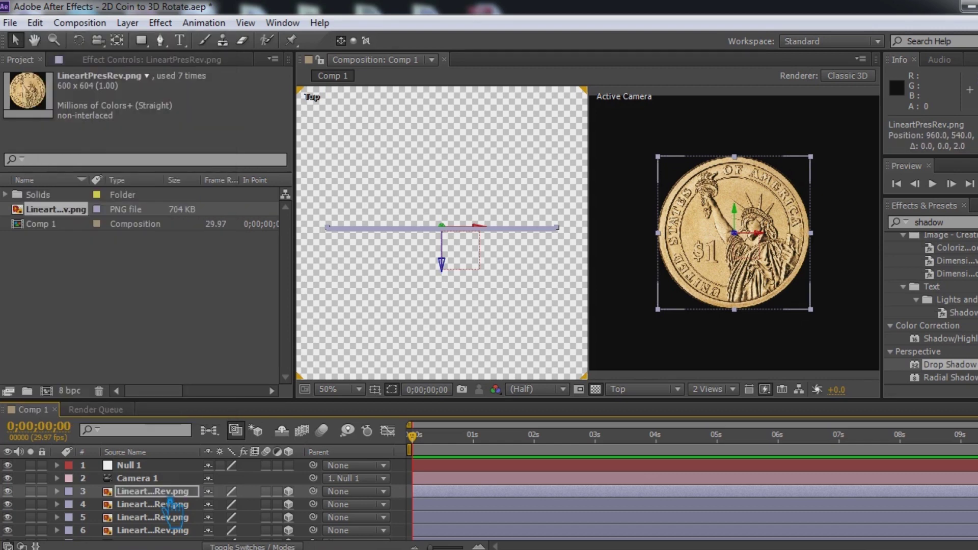
key(ctrl+d)
key(ctrl+d)
key(ctrl+d)
key(ctrl+d)
key(ctrl+d)
key(ctrl+d)
key(ctrl+d)
key(ctrl+d)
key(ctrl+d)
key(ctrl+d)
key(ctrl+d)
key(ctrl+d)
key(ctrl+d)
key(ctrl+d)
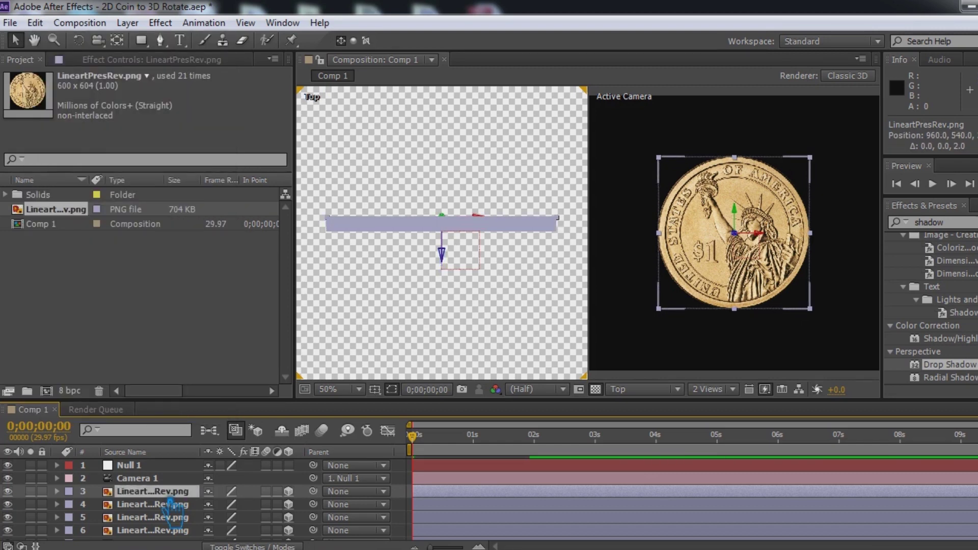
key(ctrl+d)
key(ctrl+d)
key(ctrl+d)
key(ctrl+d)
key(ctrl+d)
key(ctrl+d)
key(ctrl+d)
key(ctrl+d)
key(ctrl+d)
key(ctrl+d)
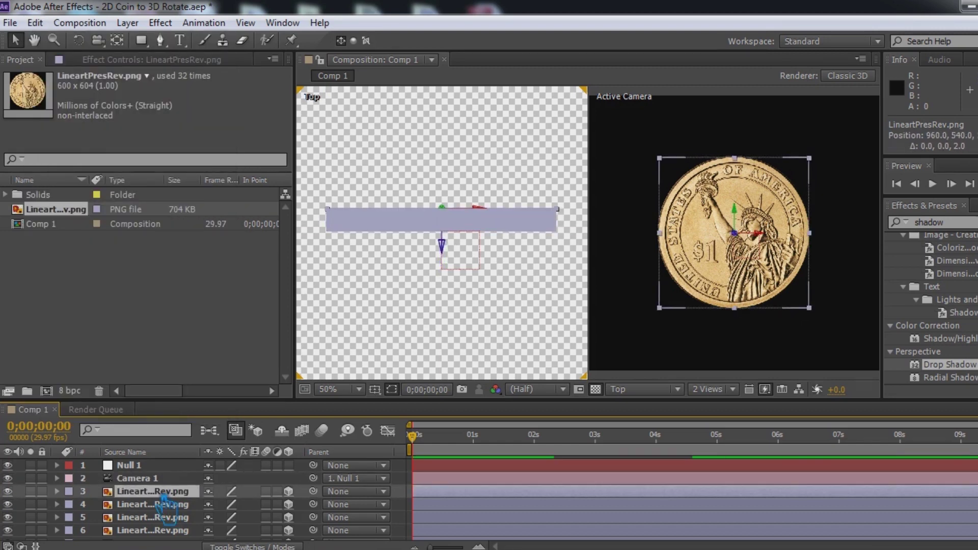
key(ctrl+d)
key(ctrl+d)
key(ctrl+d)
key(ctrl+d)
key(ctrl+d)
key(ctrl+d)
key(ctrl+d)
key(ctrl+d)
key(ctrl+d)
key(ctrl+d)
key(ctrl+d)
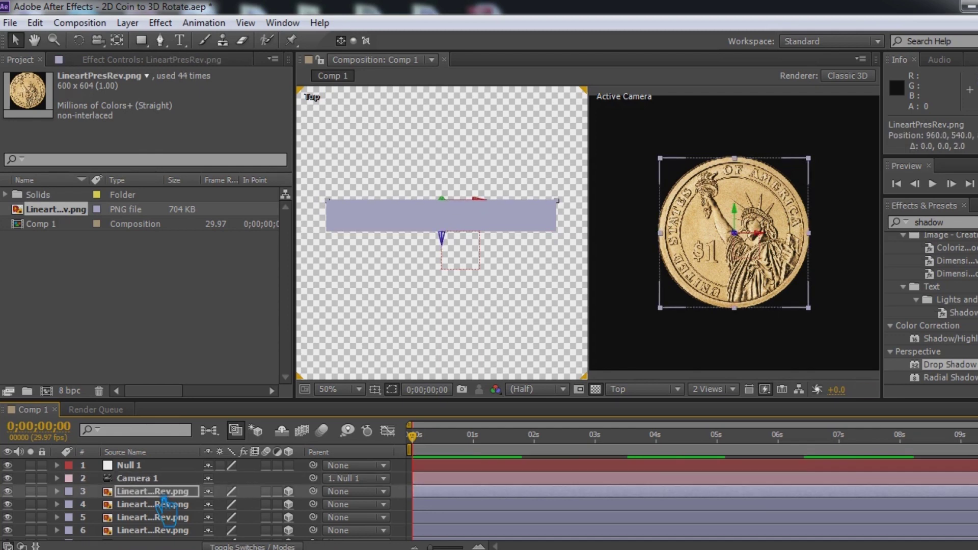
key(ctrl+d)
key(ctrl+d)
key(ctrl+d)
key(ctrl+d)
key(ctrl+d)
key(ctrl+d)
key(ctrl+d)
key(ctrl+d)
key(ctrl+d)
key(ctrl+d)
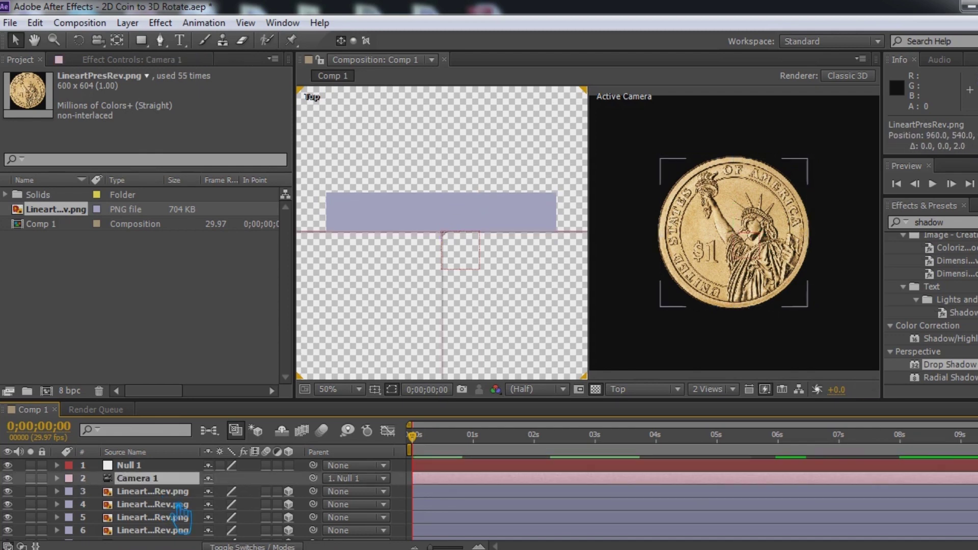
key(ctrl+d)
key(Up)
key(ctrl+d)
key(Up)
key(ctrl+d)
key(Up)
key(ctrl+d)
key(Up)
key(ctrl+d)
key(Up)
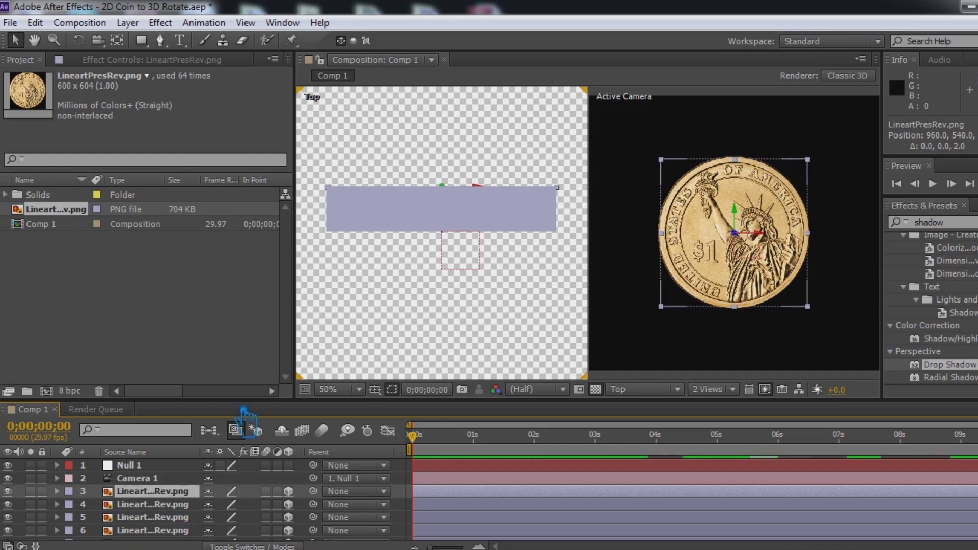
key(ctrl+s)
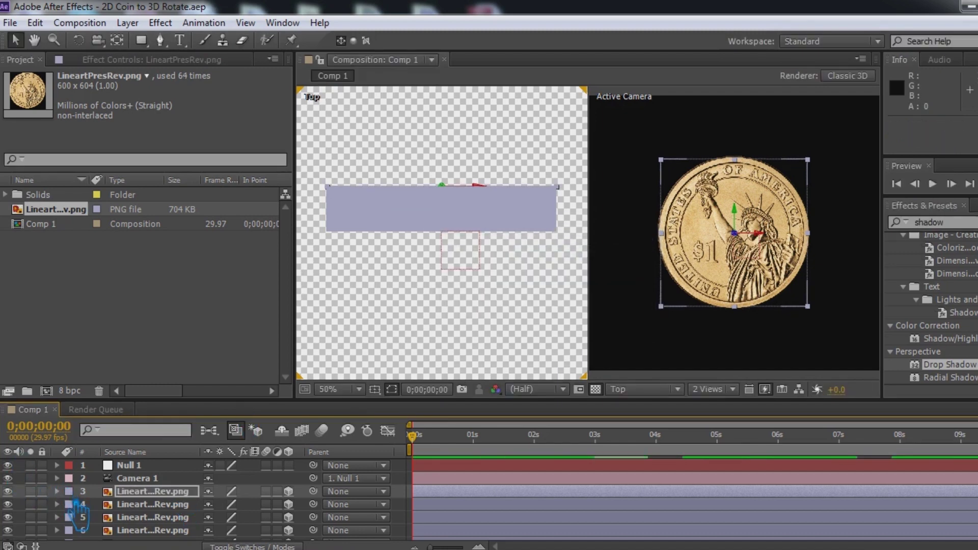
Return the composition viewer to a single Active Camera view.
key(ctrl+shift+a)
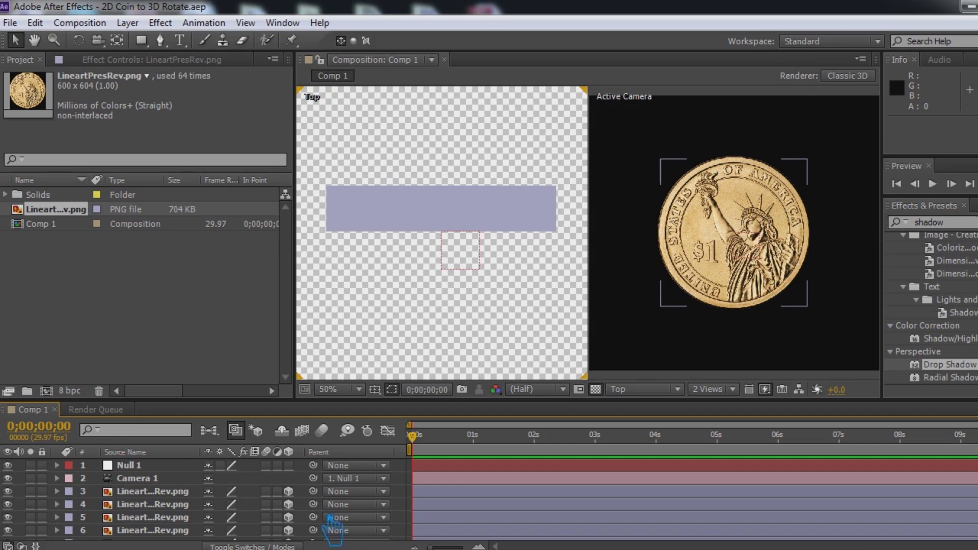
click(156, 495)
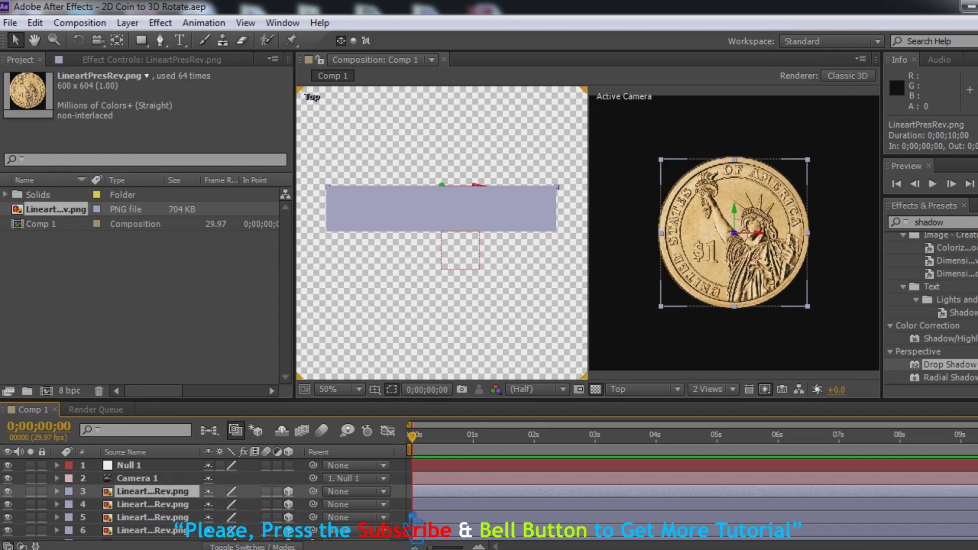
click(733, 389)
click(730, 230)
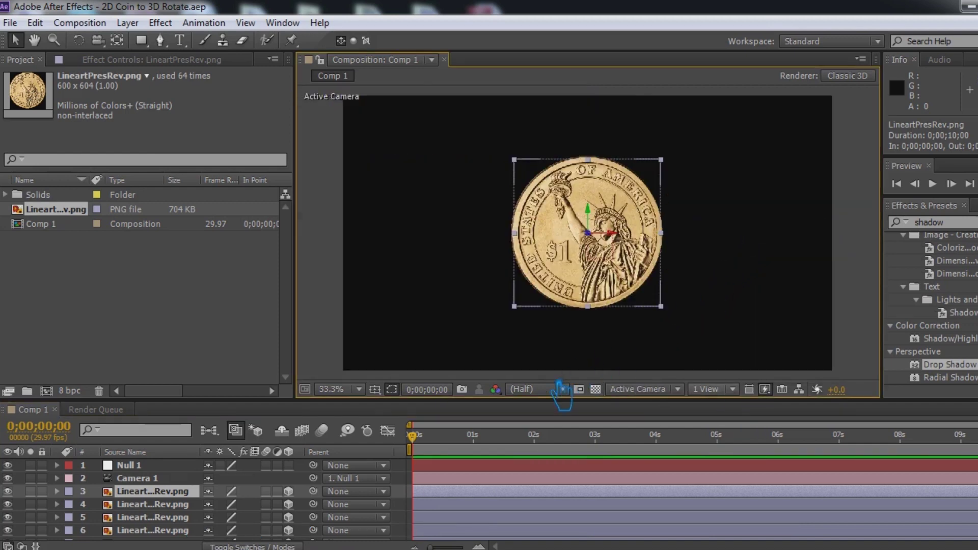
Check the coin against the transparency grid and restore the black background.
click(596, 389)
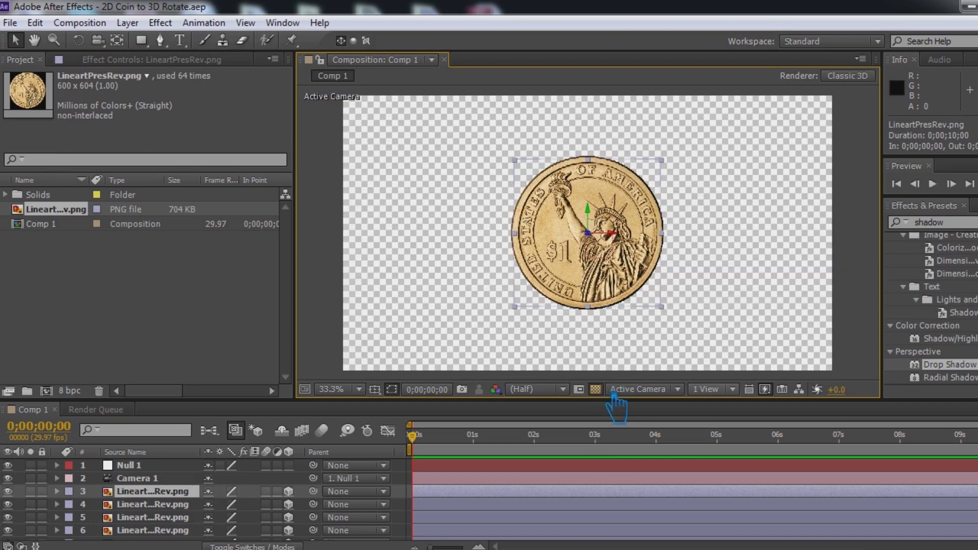
click(596, 389)
click(595, 389)
click(595, 390)
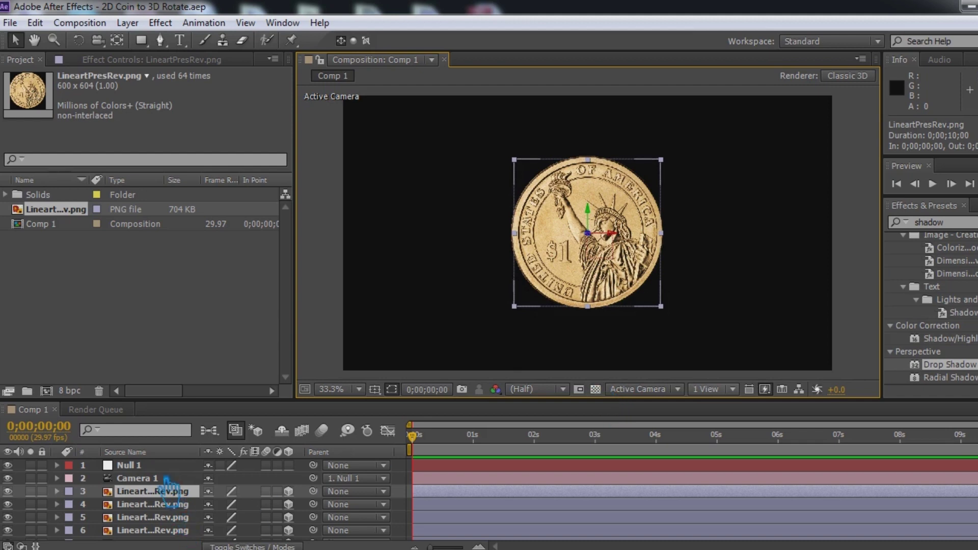
click(152, 465)
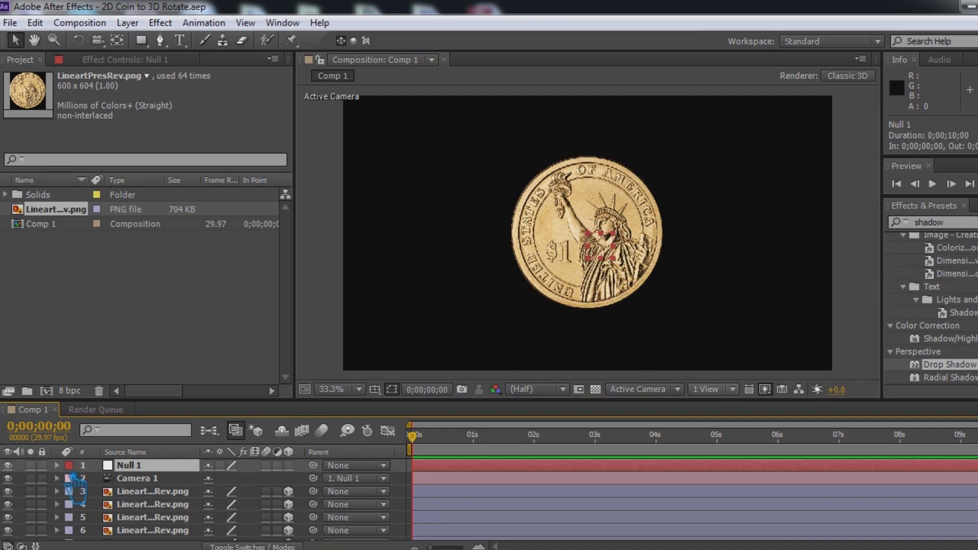
click(57, 466)
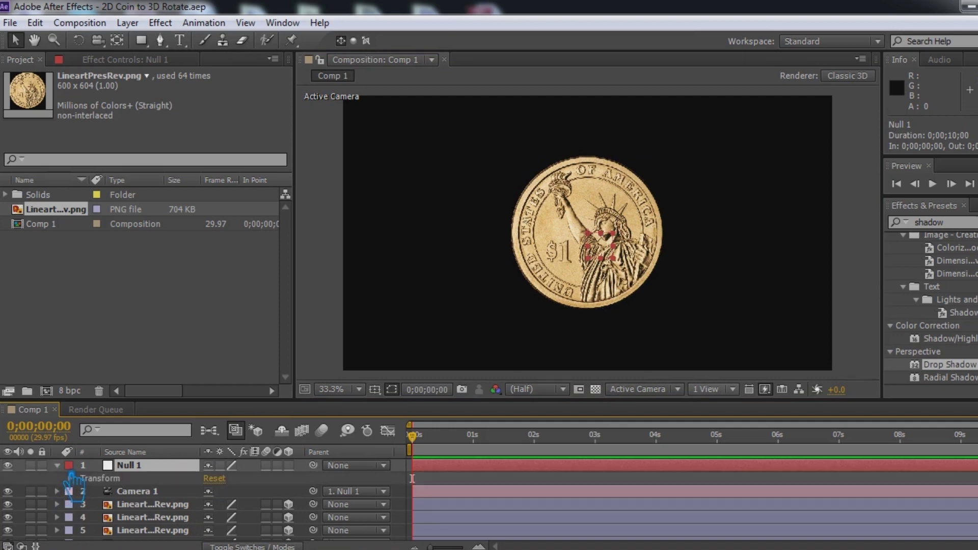
click(57, 465)
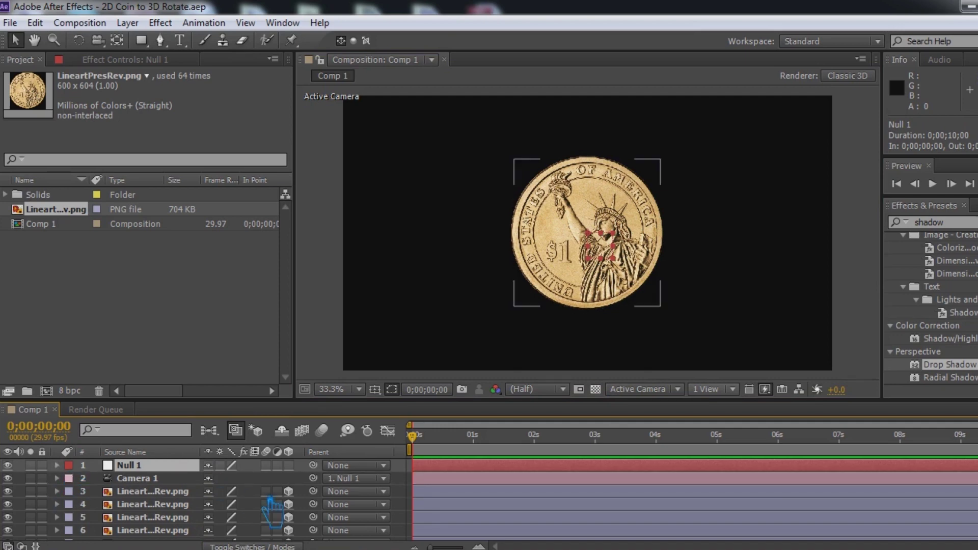
Create a 1920 x 1080 px grey-blue solid named BG and move it beneath all the coin layers.
right_click(406, 501)
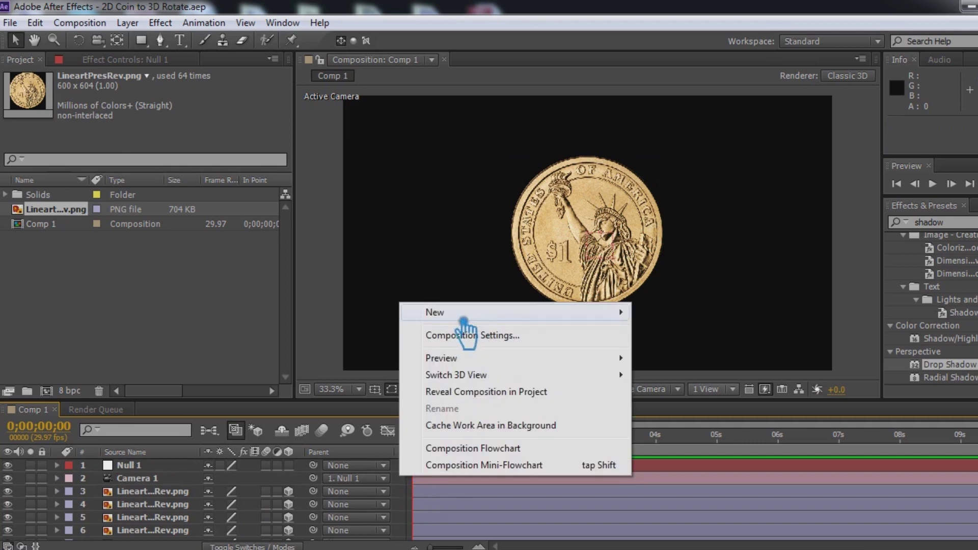
mouse_move(465, 315)
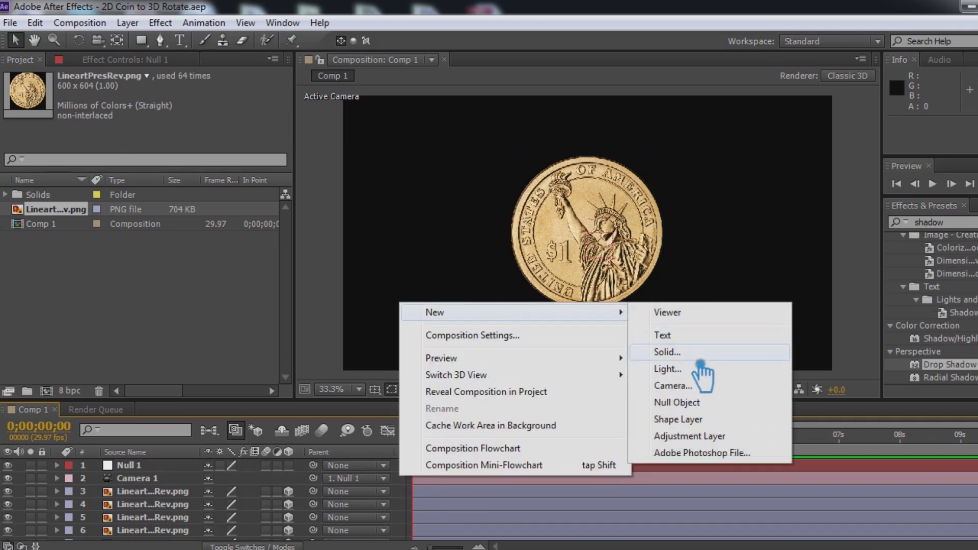
click(690, 352)
text(BG)
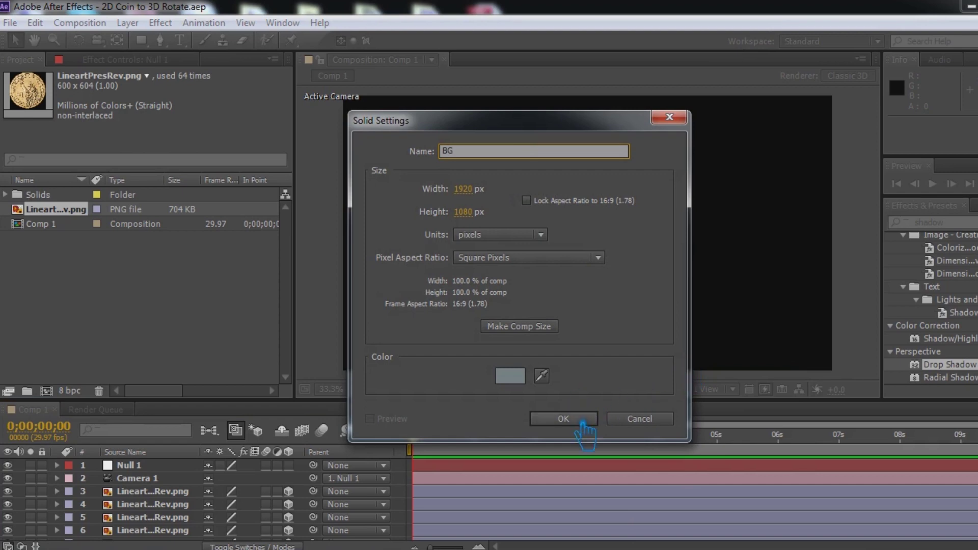
click(563, 418)
drag(145, 466, 146, 544)
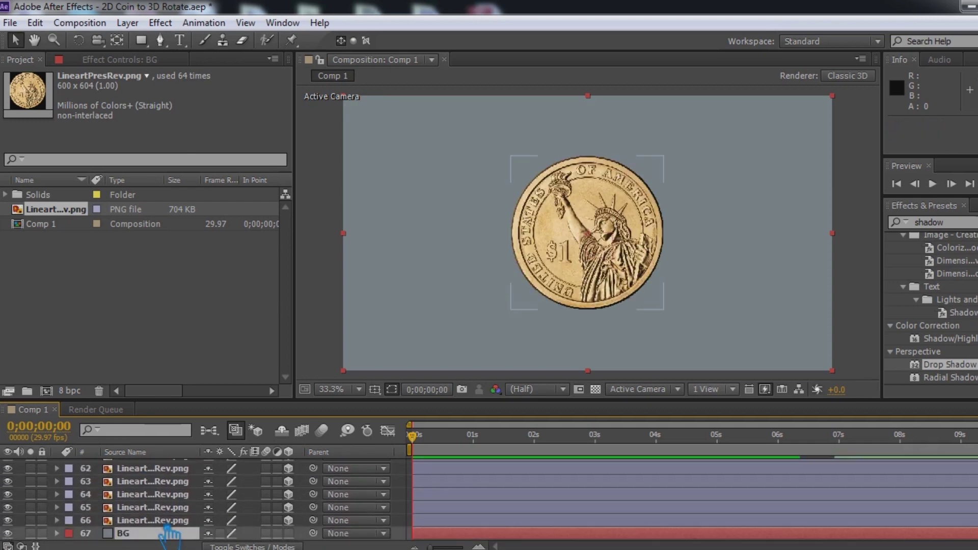
Select the Null 1 layer, save the project and expand the null's transform properties.
scroll(167, 528, up, 10)
scroll(167, 509, up, 10)
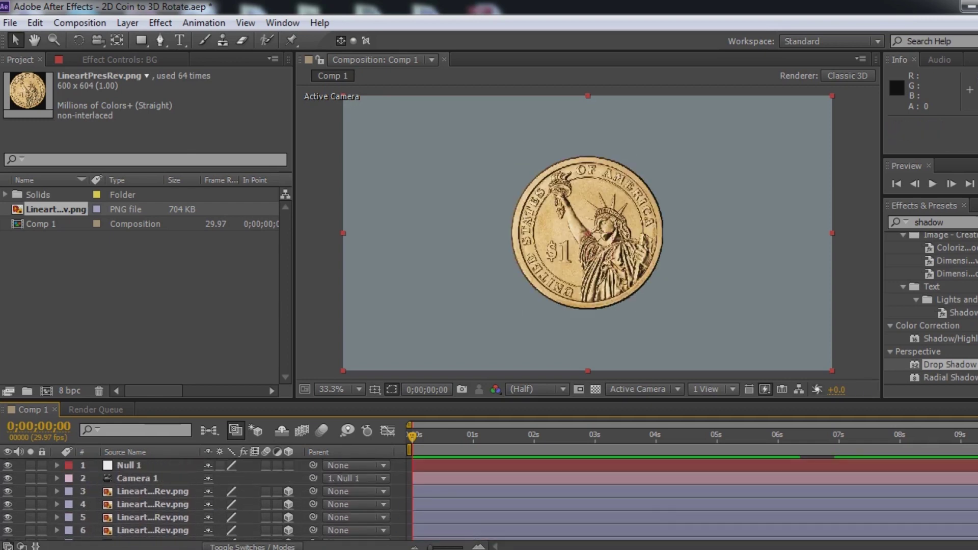
click(152, 466)
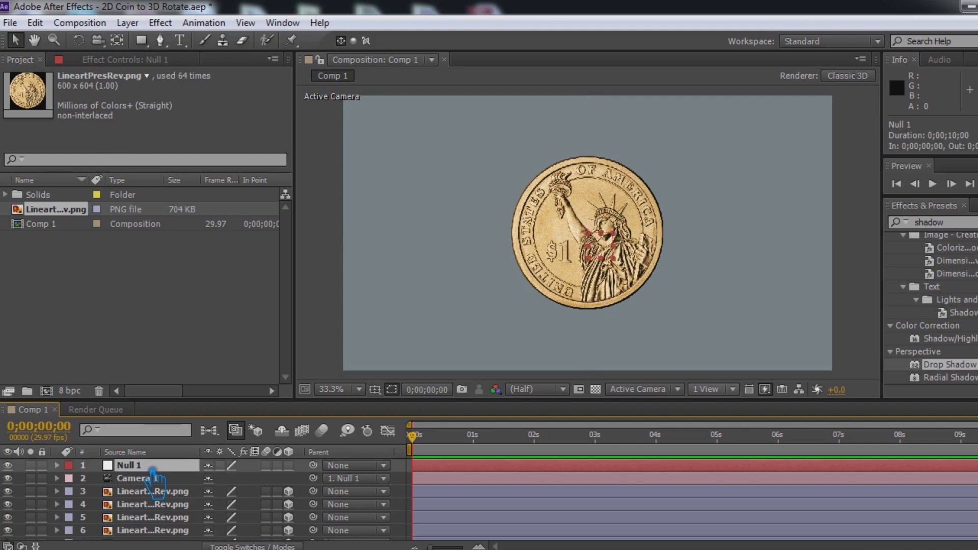
key(ctrl+s)
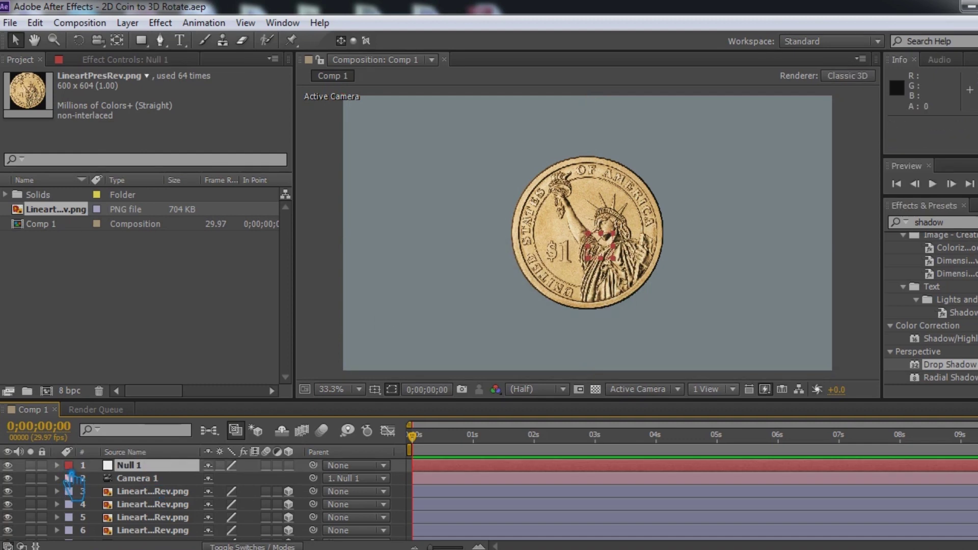
click(57, 465)
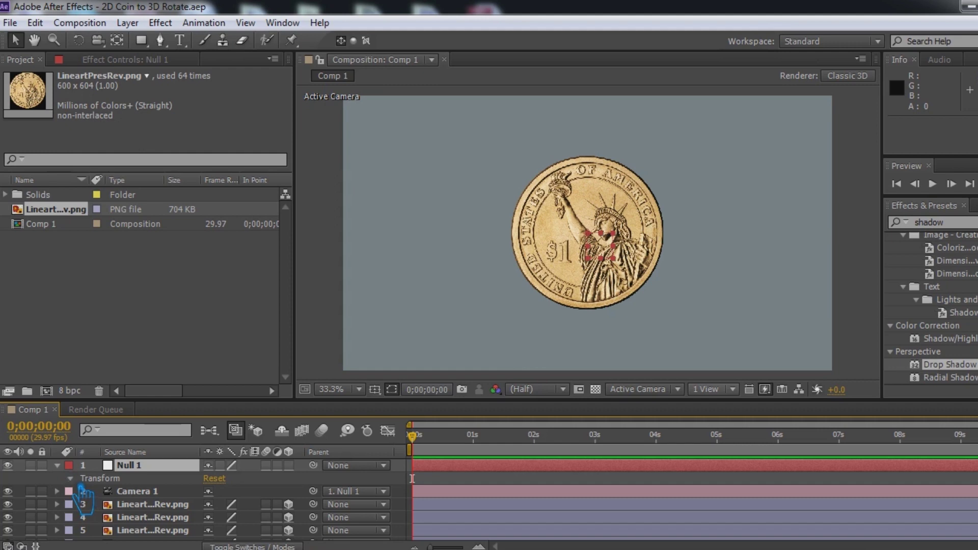
click(70, 479)
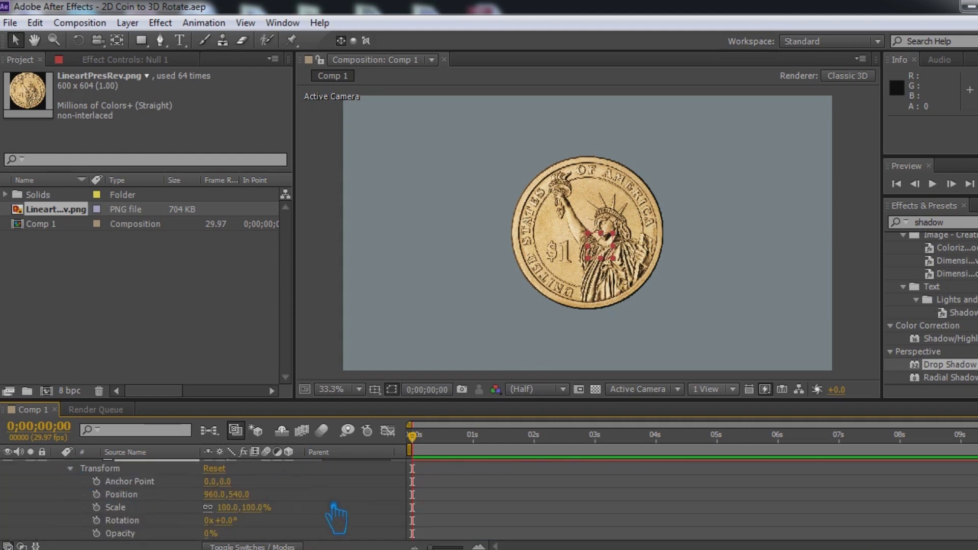
Find the Ramp effect and apply it to the BG layer.
scroll(336, 518, down, 4)
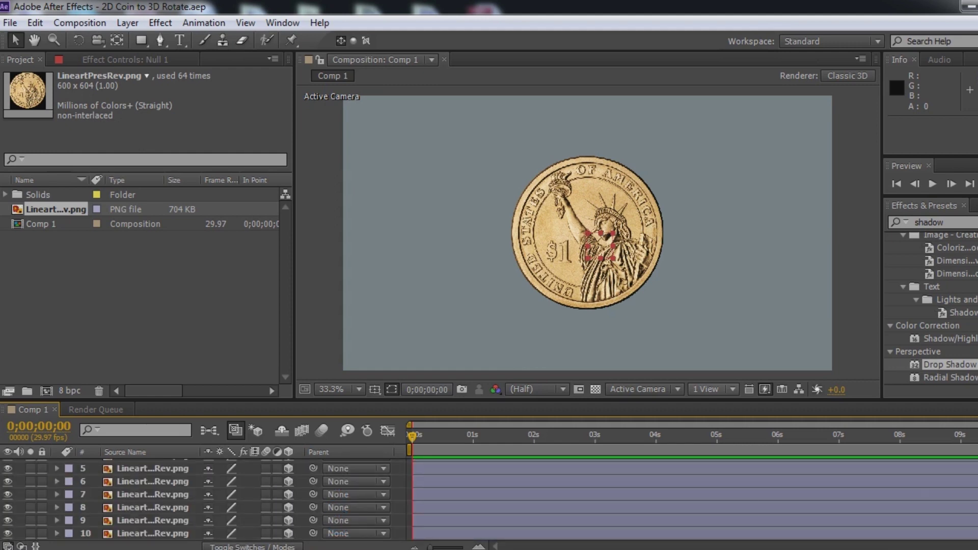
scroll(489, 501, down, 19)
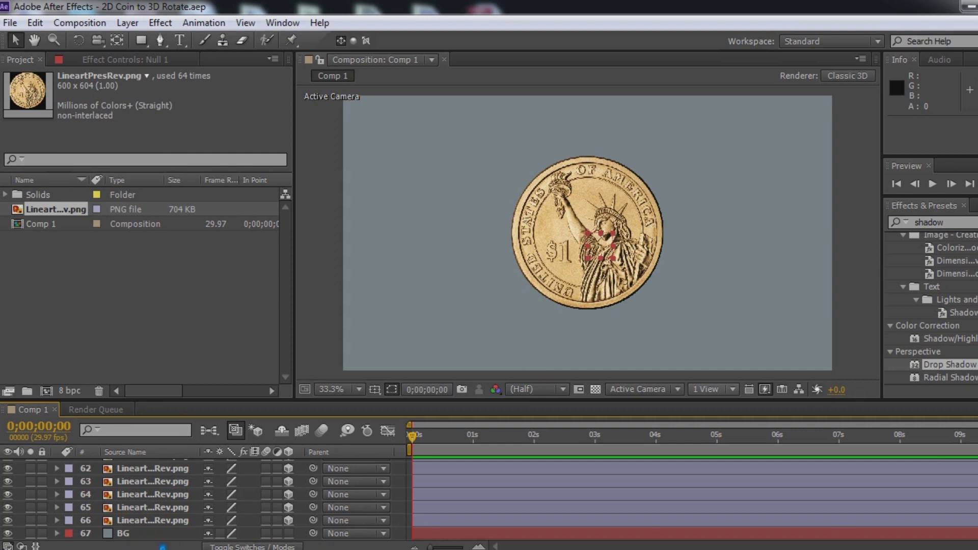
click(145, 533)
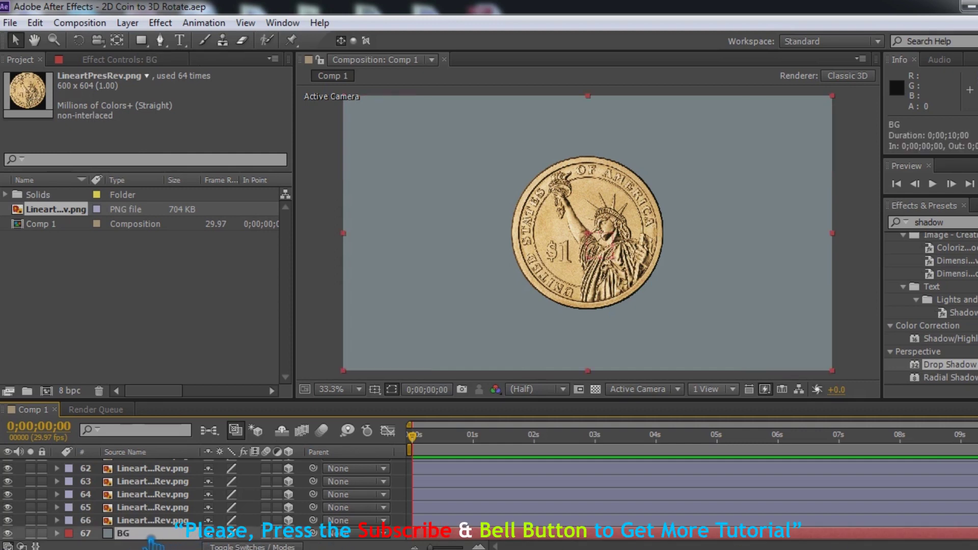
click(893, 228)
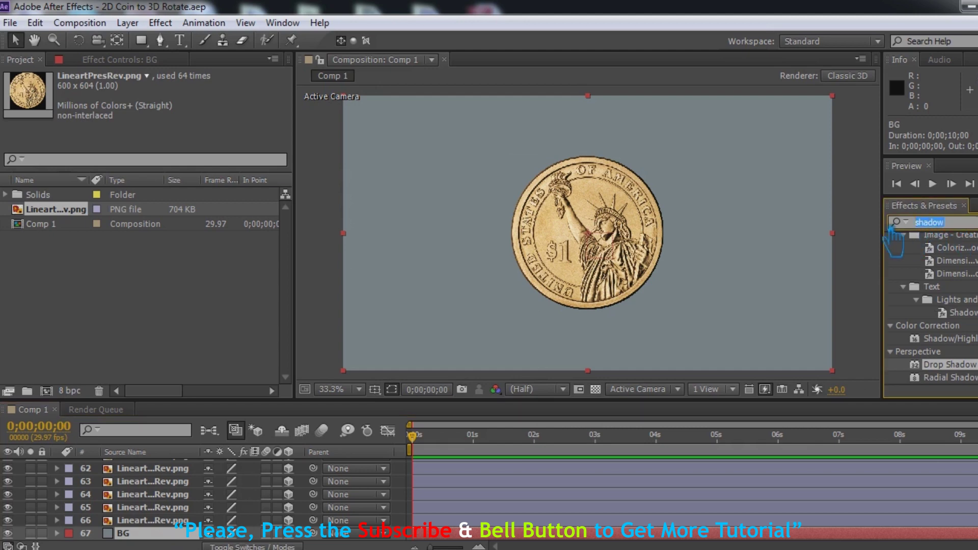
text(ramp)
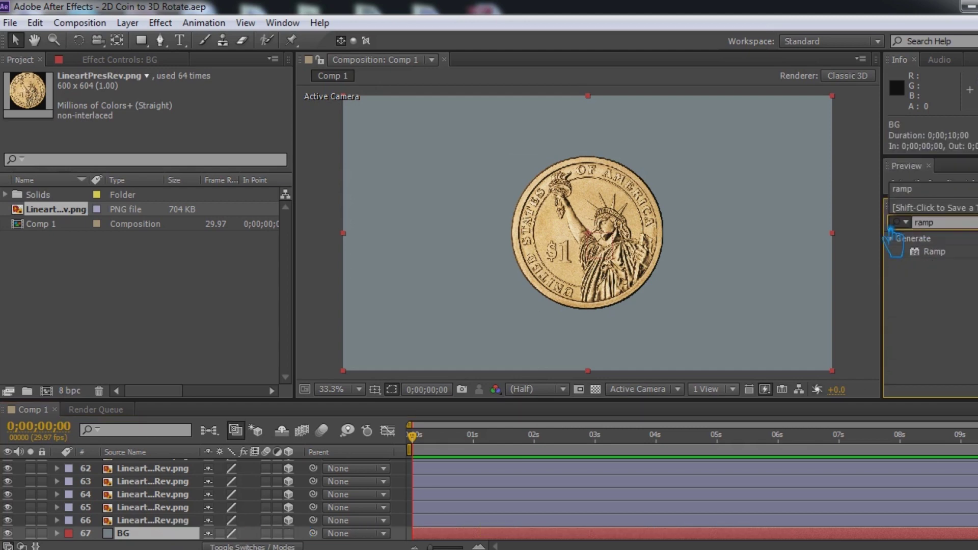
click(948, 254)
drag(952, 261, 474, 298)
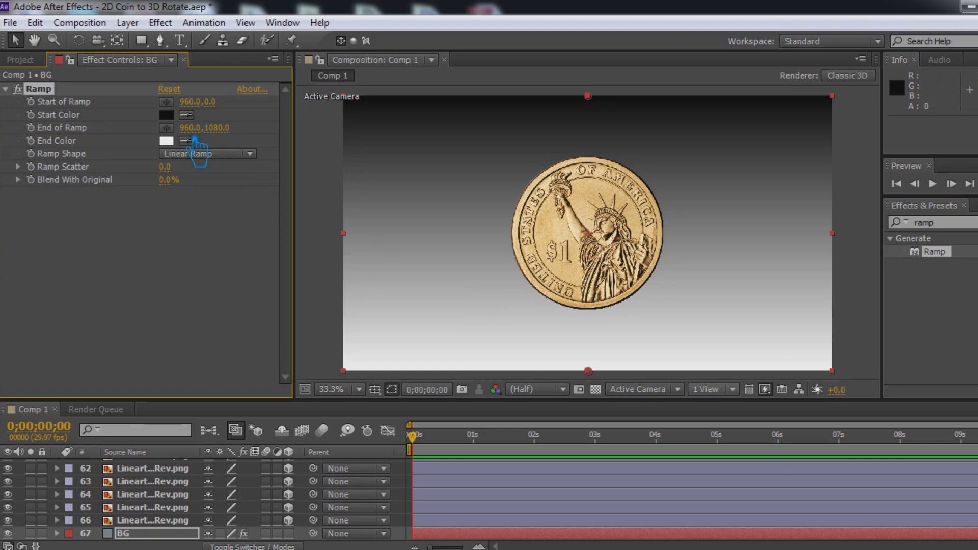
Change the ramp shape to Radial Ramp and move its start point behind the coin's centre, at about 963, 513.
click(218, 153)
click(218, 186)
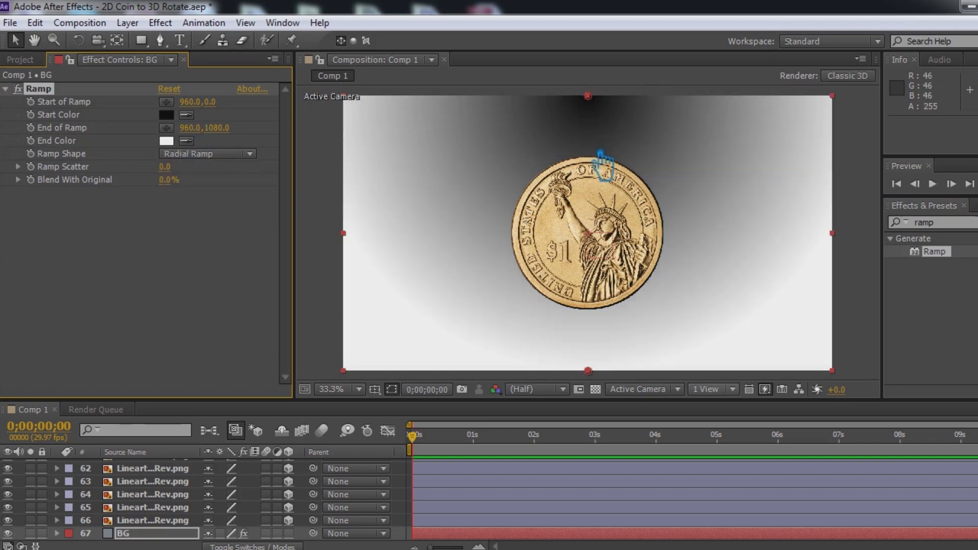
drag(588, 97, 606, 242)
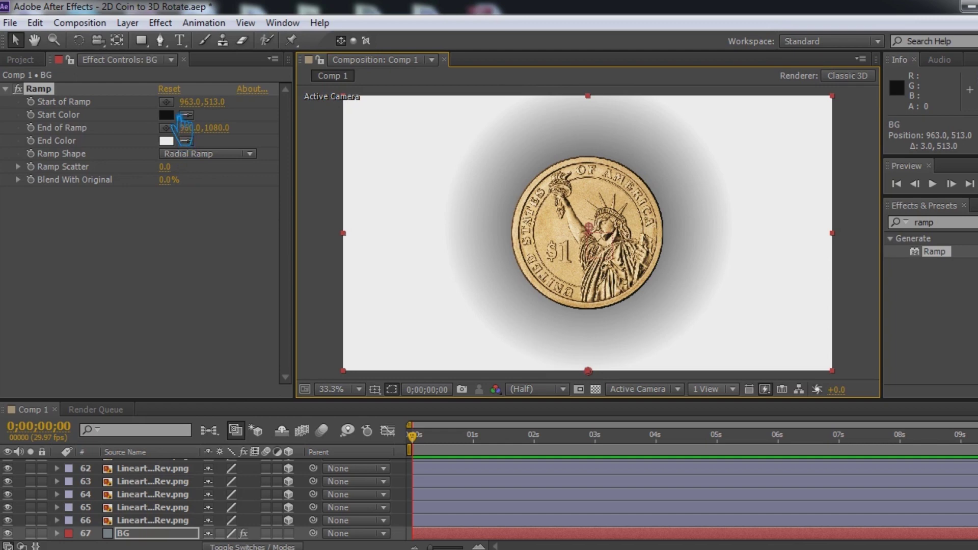
Set the ramp's start color to dark red 810E0E and its end color to near-black.
click(166, 115)
click(192, 261)
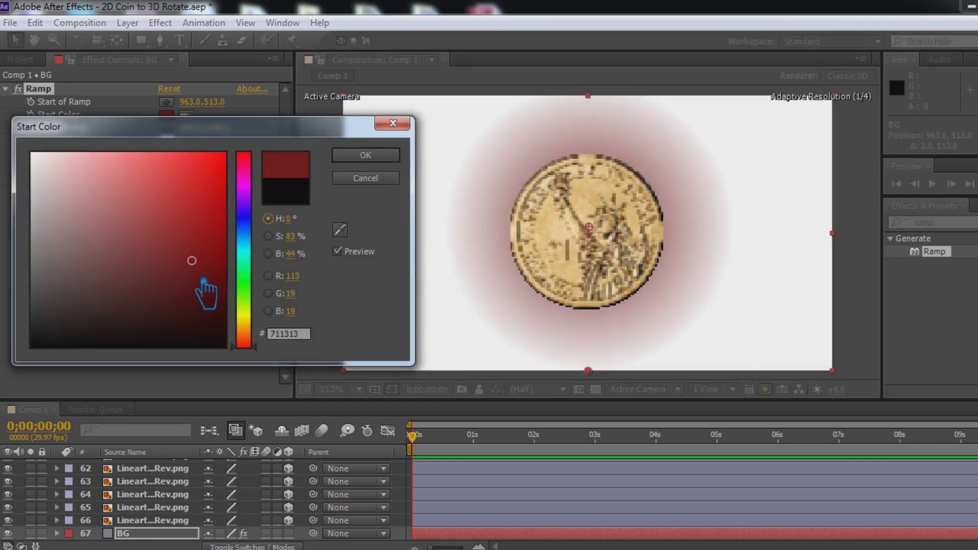
click(205, 248)
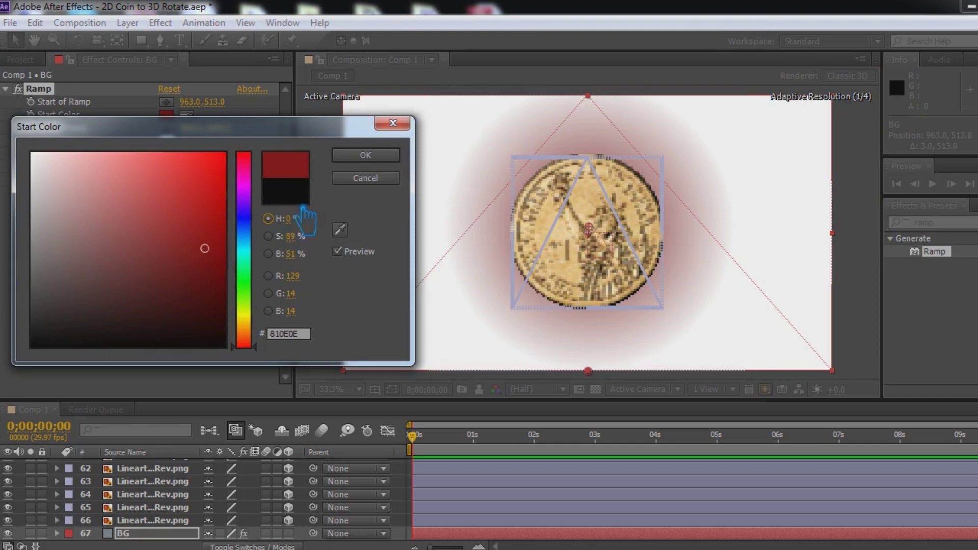
click(377, 155)
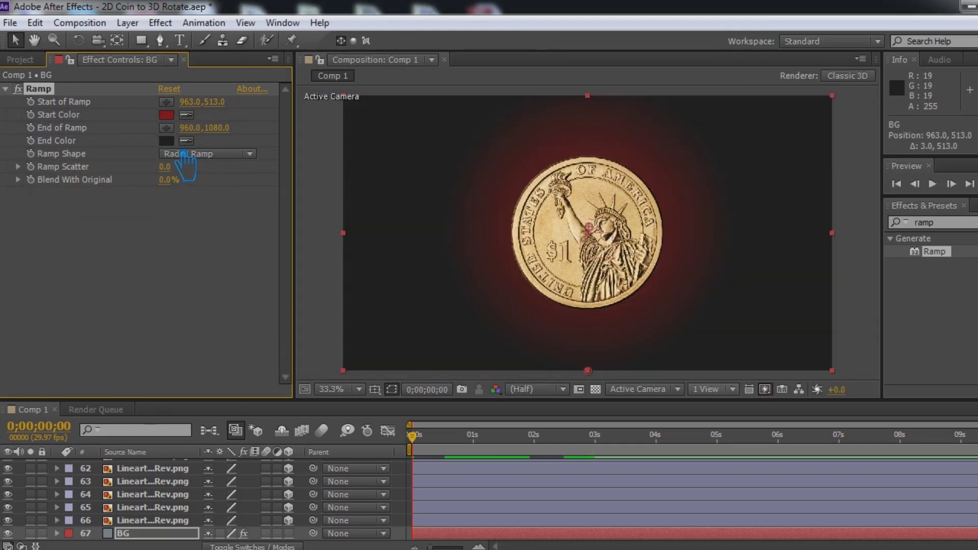
click(166, 141)
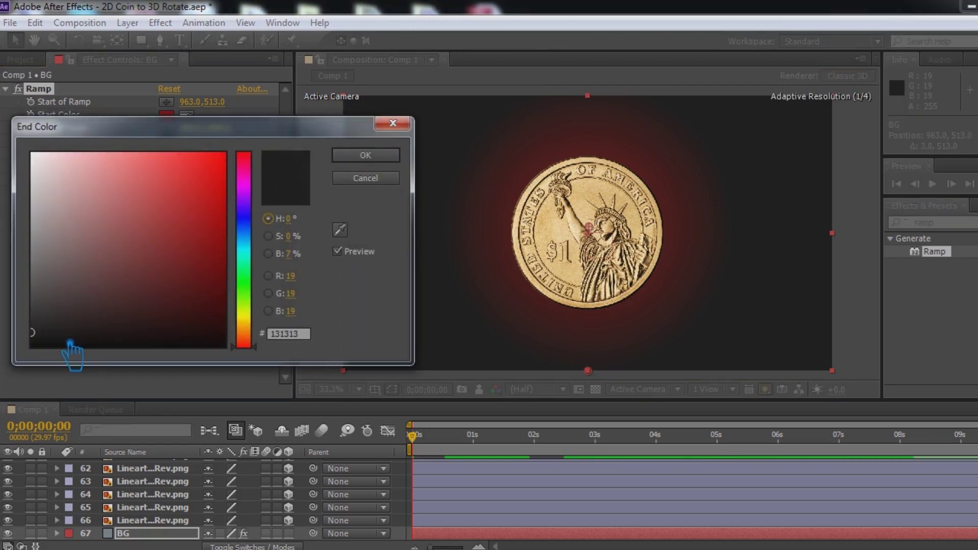
click(368, 156)
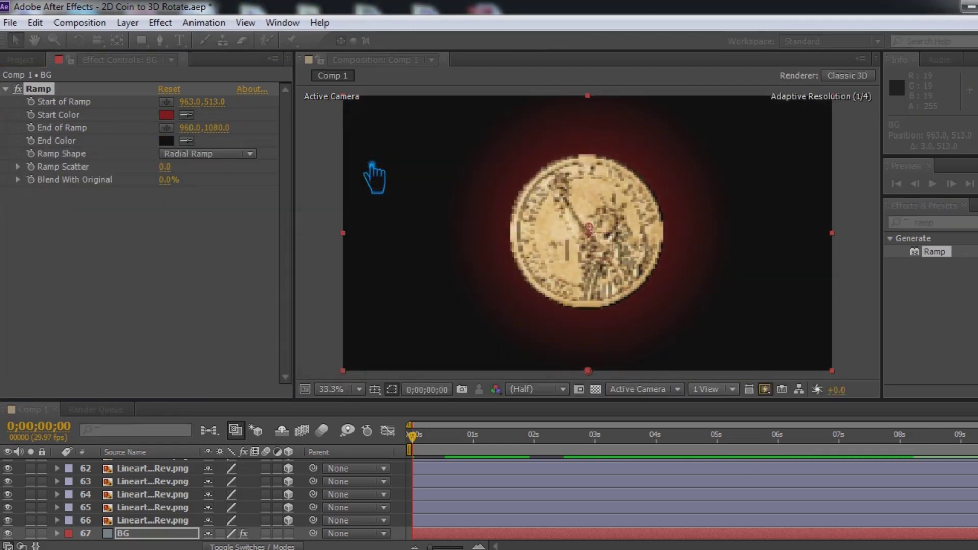
Widen the red glow by setting Start of Ramp to 963, 484 and End of Ramp to 960, 1899, and save the project.
drag(223, 104, 171, 144)
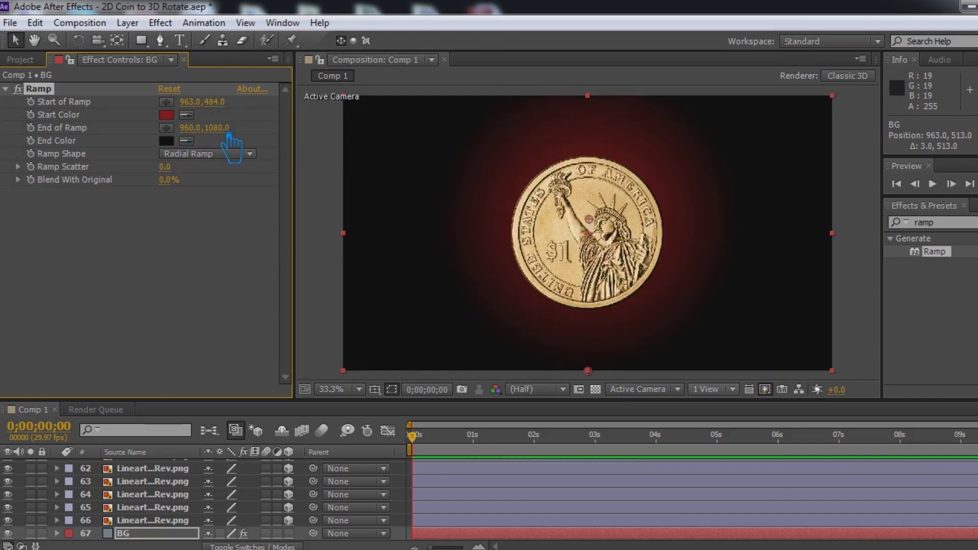
drag(229, 133, 810, 137)
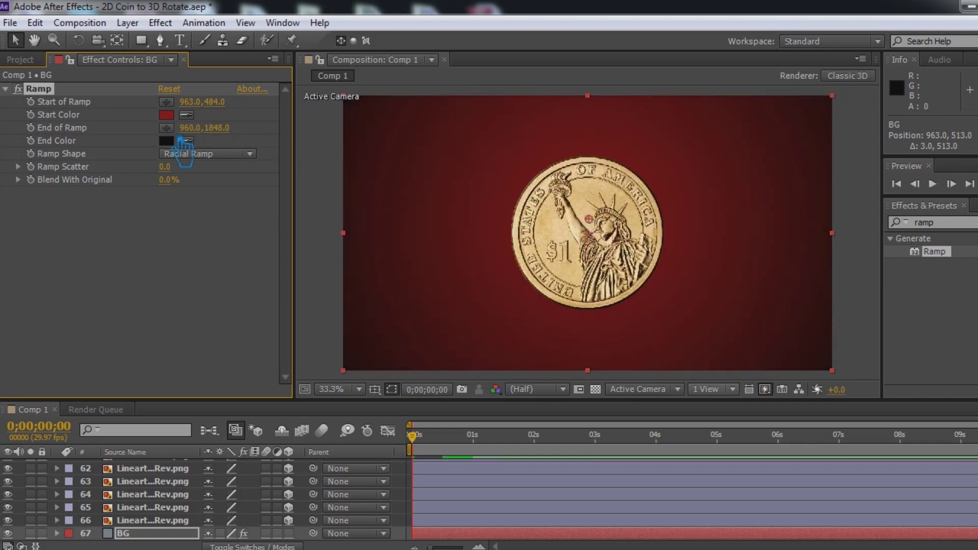
drag(231, 135, 225, 235)
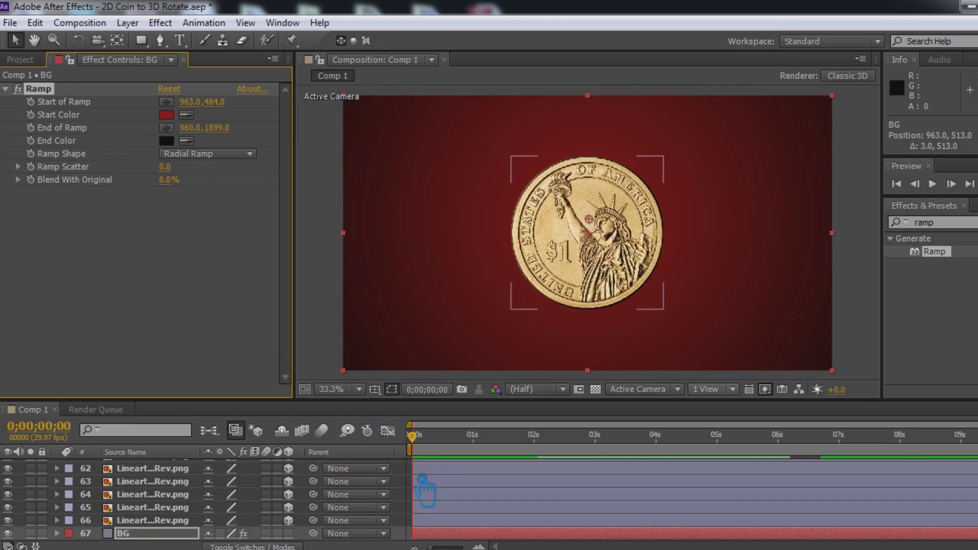
key(ctrl+s)
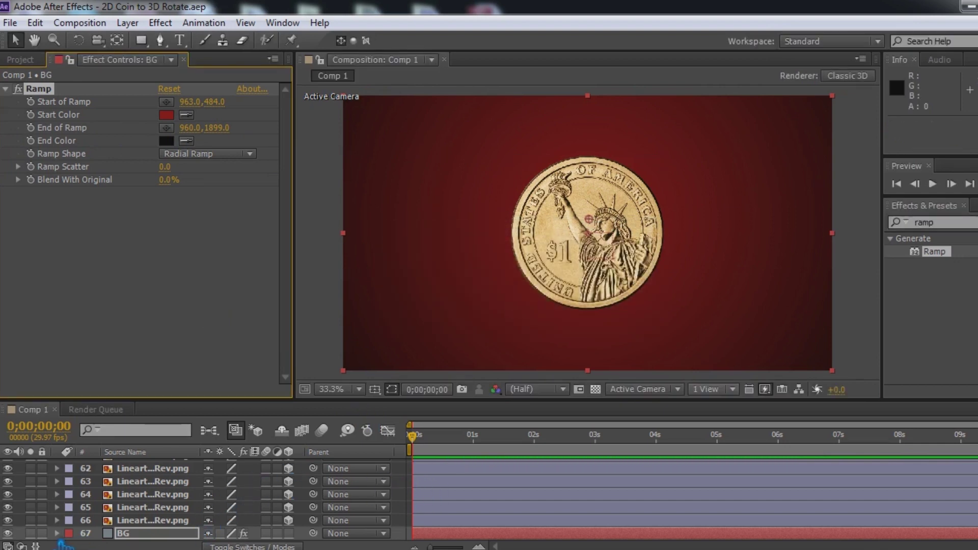
Make the Null 1 layer a 3D layer and save the project.
key(ctrl+alt+shift+y)
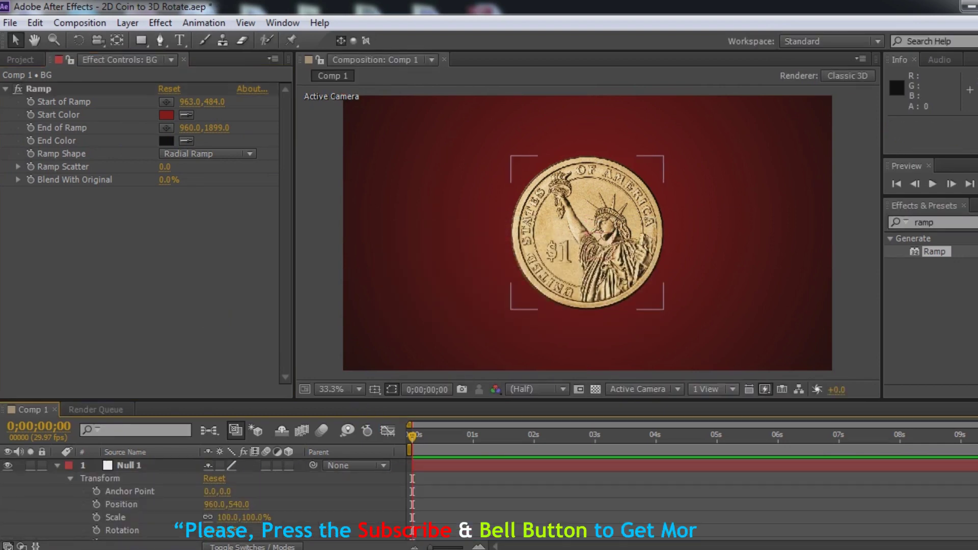
click(153, 466)
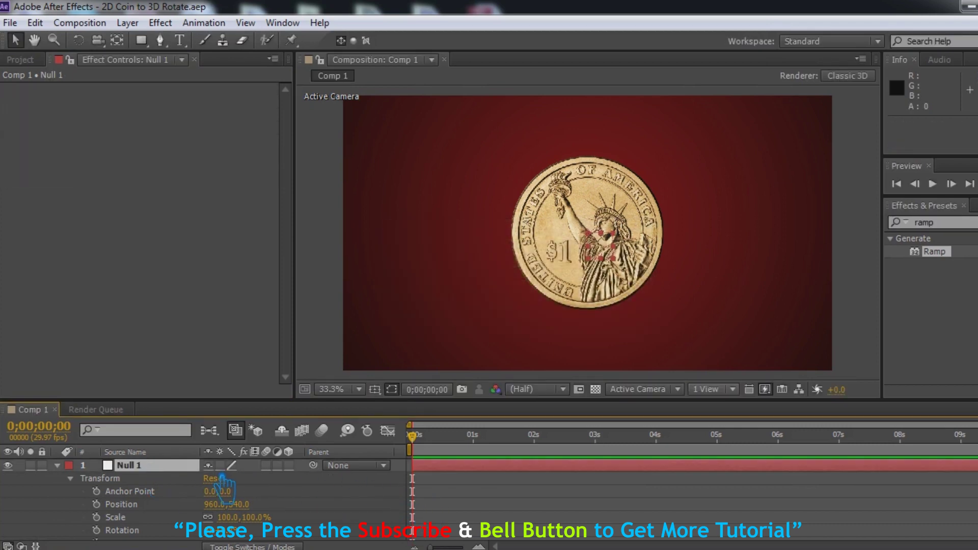
scroll(220, 487, down, 2)
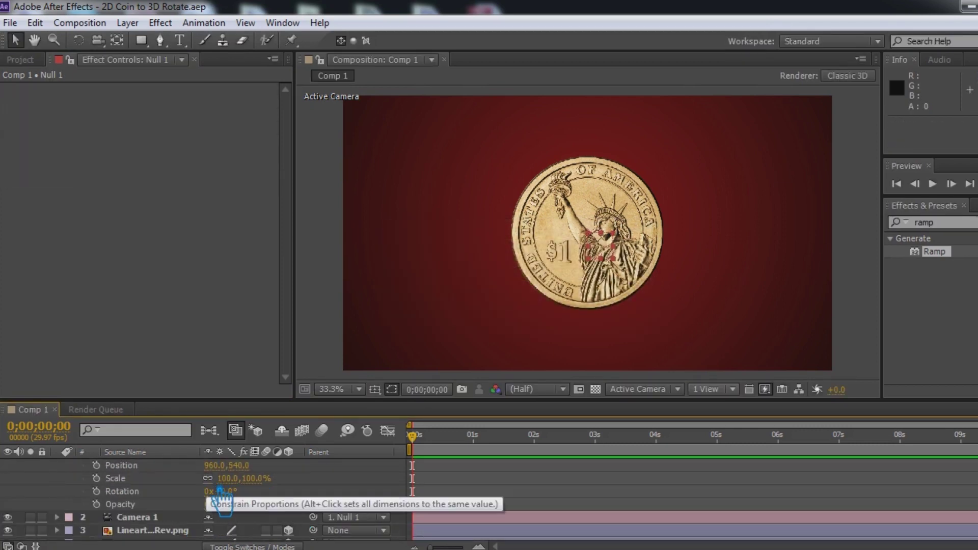
scroll(220, 497, up, 2)
click(288, 465)
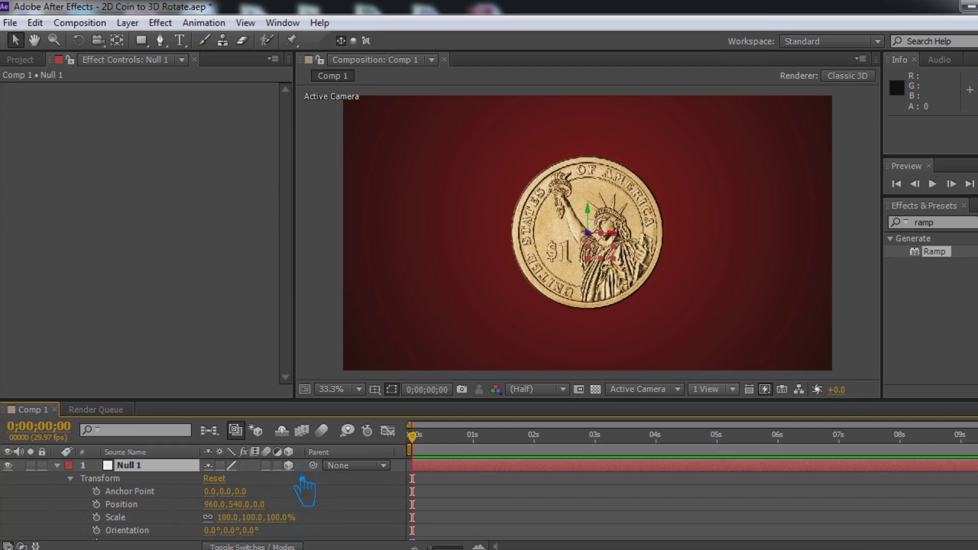
scroll(315, 502, down, 1)
key(ctrl+s)
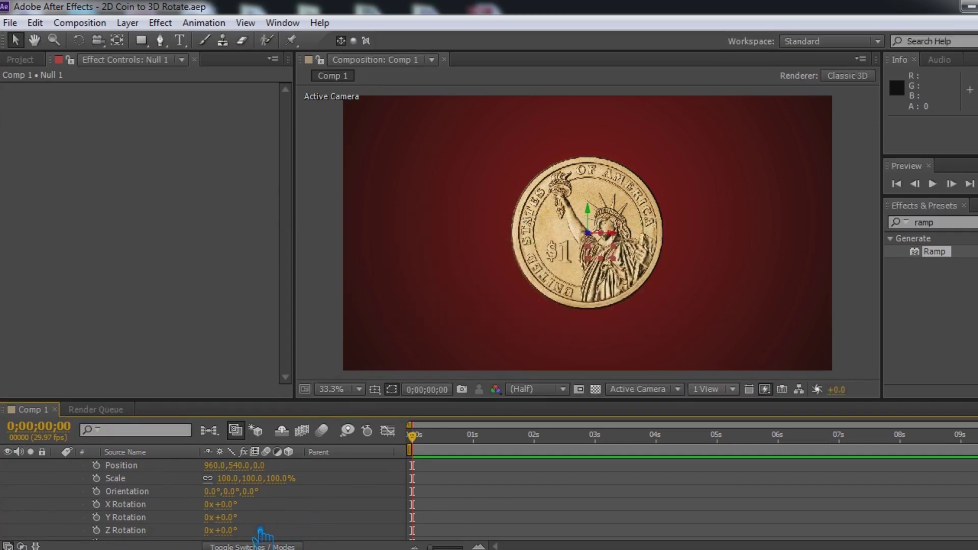
Try a 9° X Rotation on Null 1, set its Y Rotation to 117° and return X Rotation to 0°.
drag(244, 517, 302, 549)
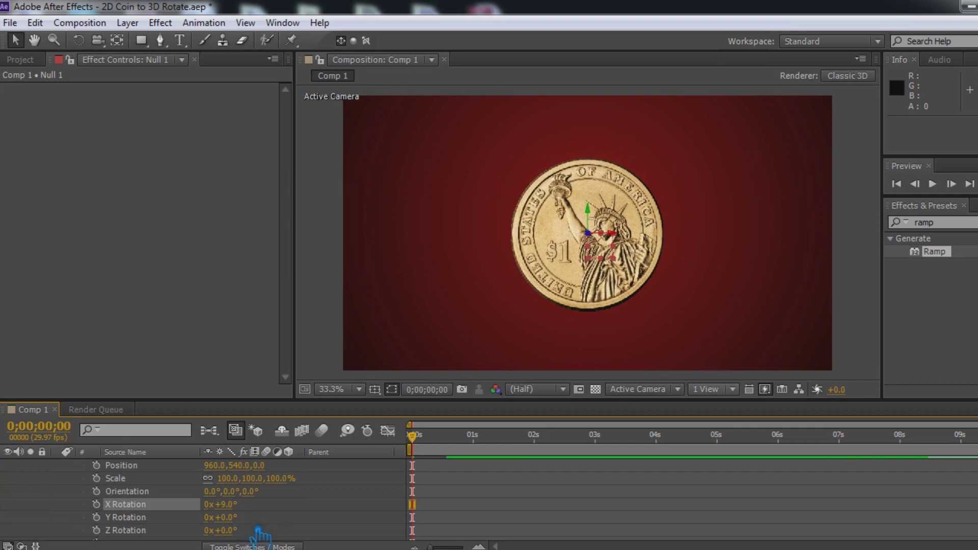
drag(240, 524, 289, 528)
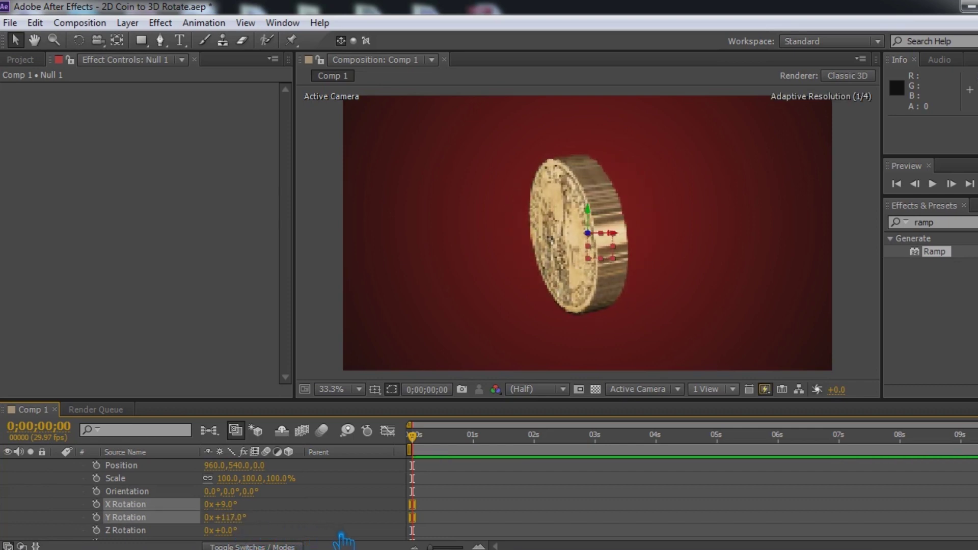
click(224, 505)
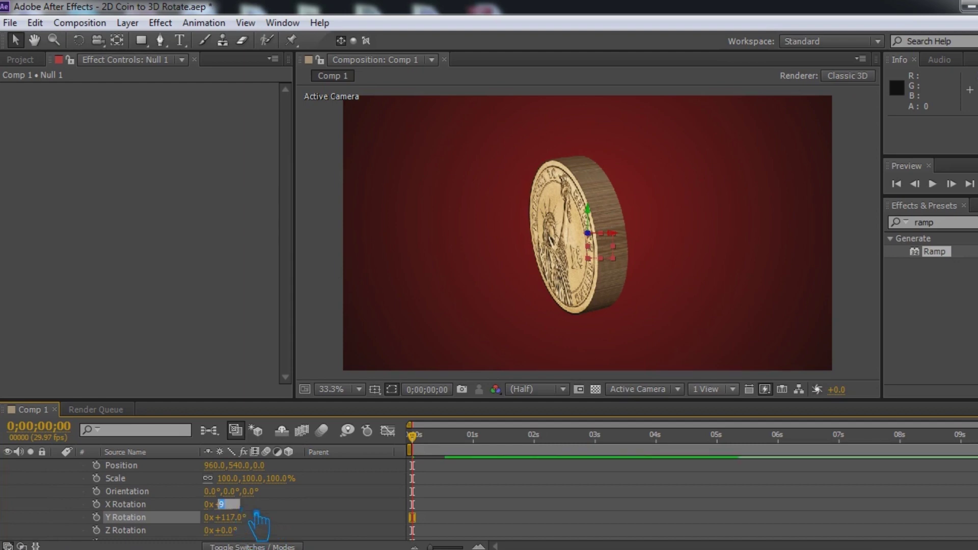
text(0)
key(Return)
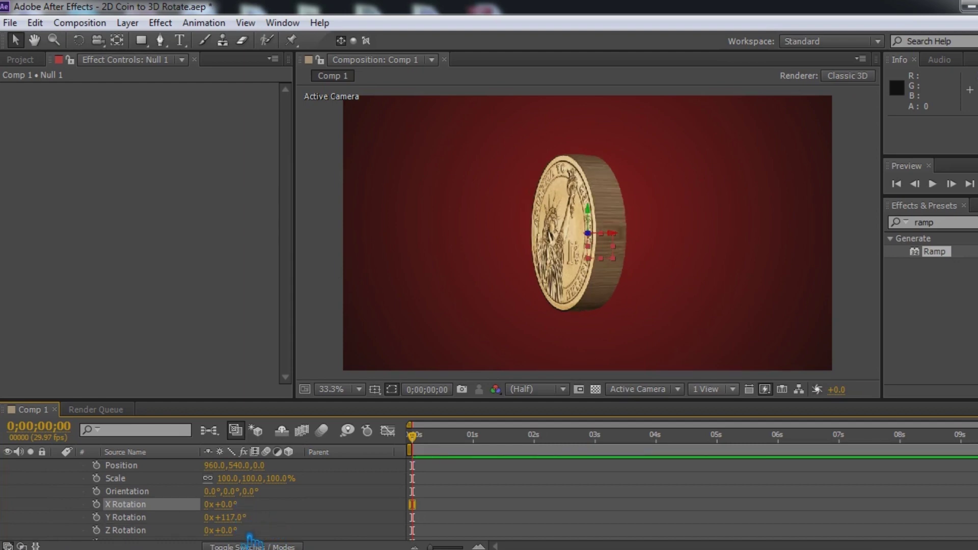
Return Null 1's Y Rotation to 0°, save the project, and keyframe Y Rotation at the start of the timeline.
drag(249, 522, 279, 525)
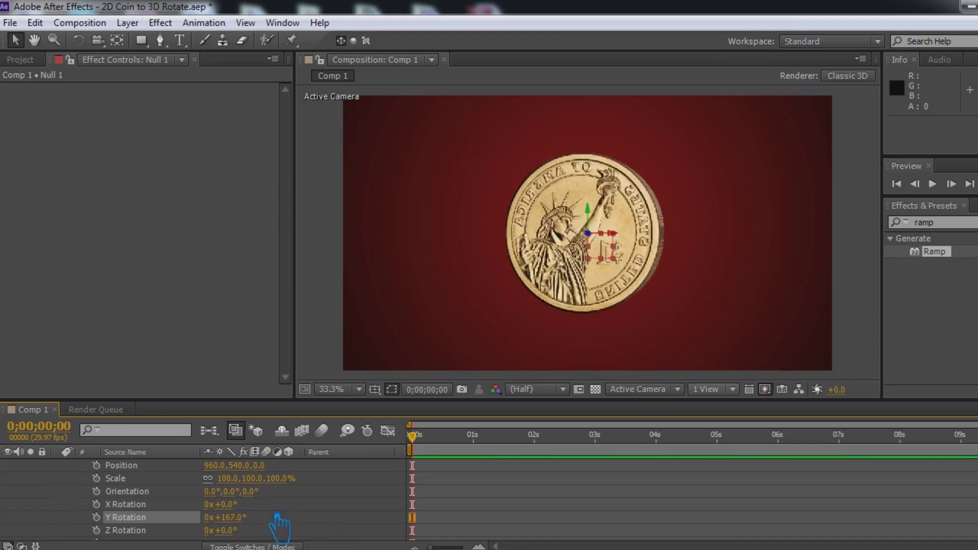
click(241, 522)
key(Return)
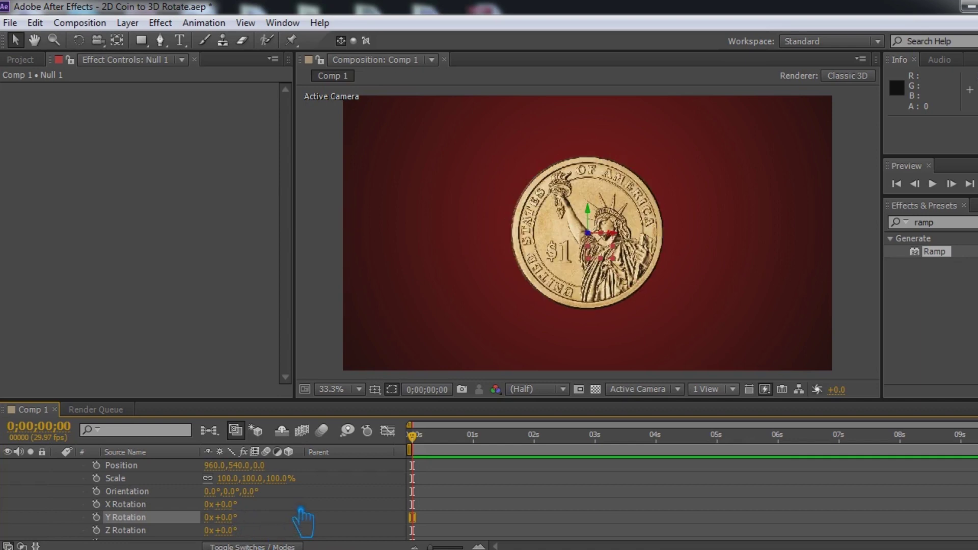
key(ctrl+s)
click(96, 517)
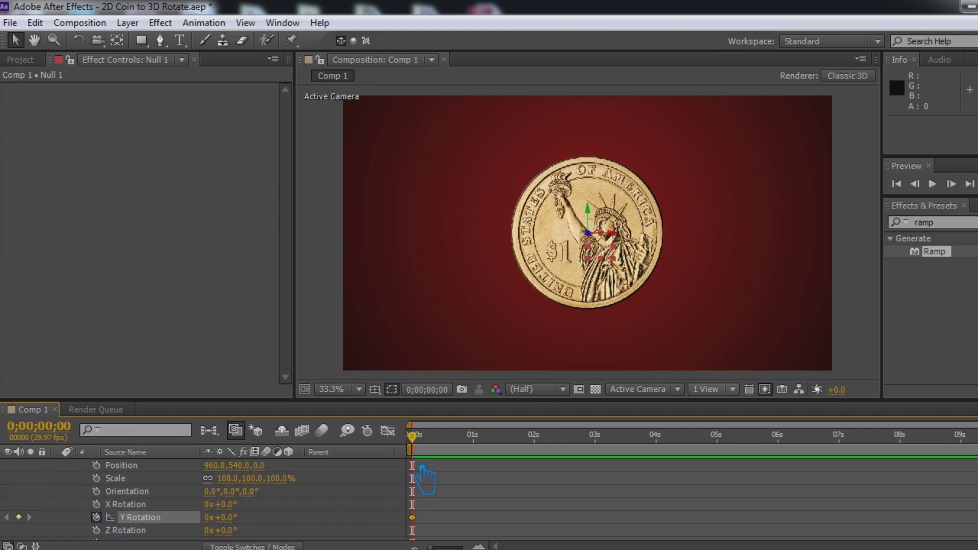
Set Null 1's Y Rotation to 360° at 0;00;09;29 so the coin makes one full turn.
drag(430, 446, 883, 477)
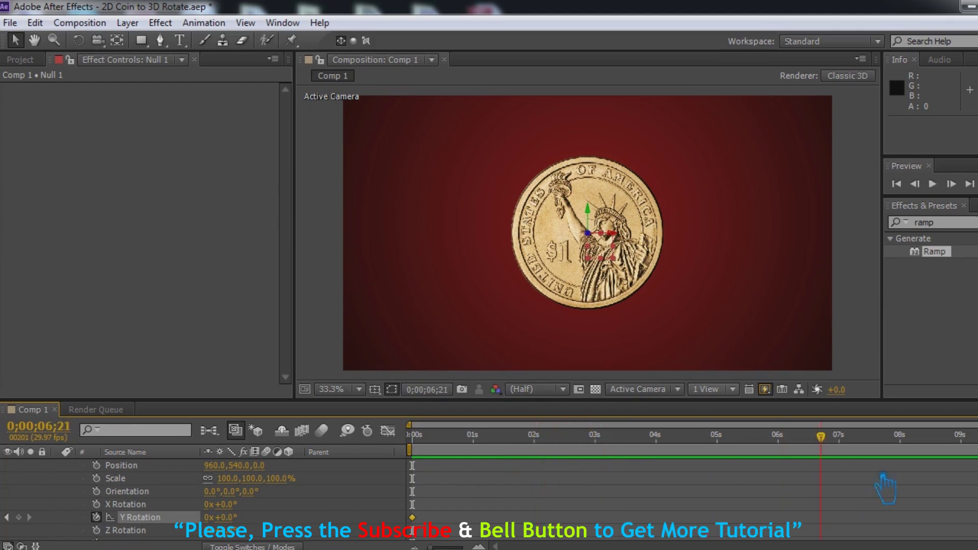
drag(976, 477, 977, 476)
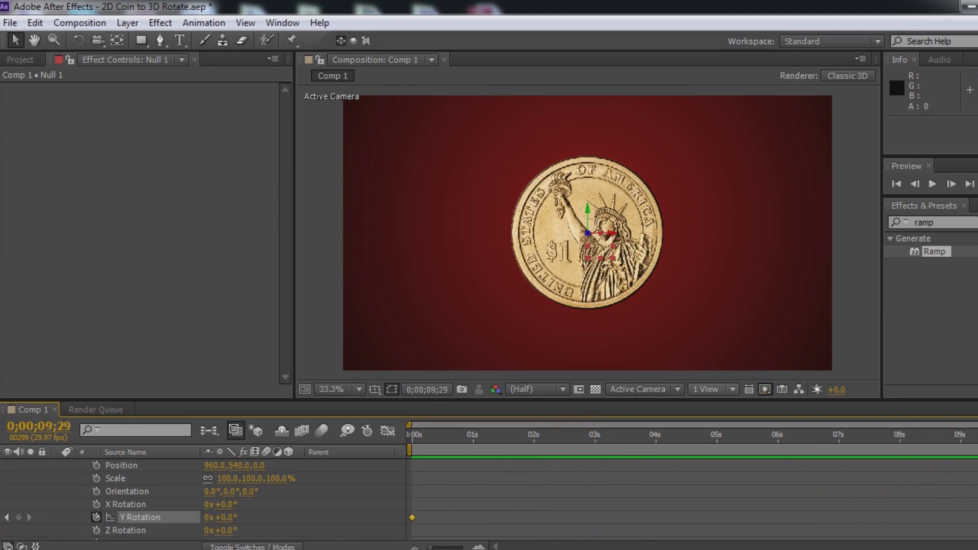
click(242, 525)
text(360)
key(Return)
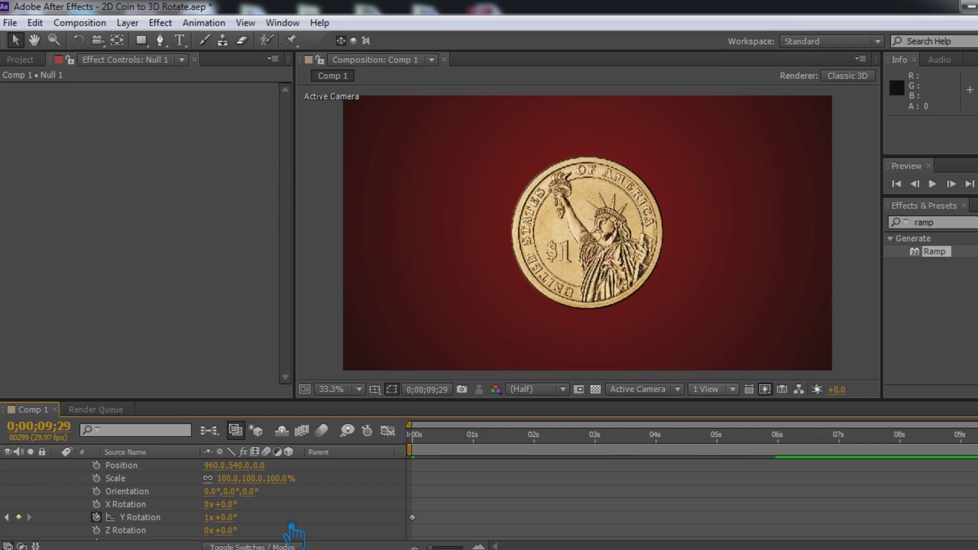
Apply Easy Ease In to the first Y Rotation keyframe of Null 1.
right_click(412, 518)
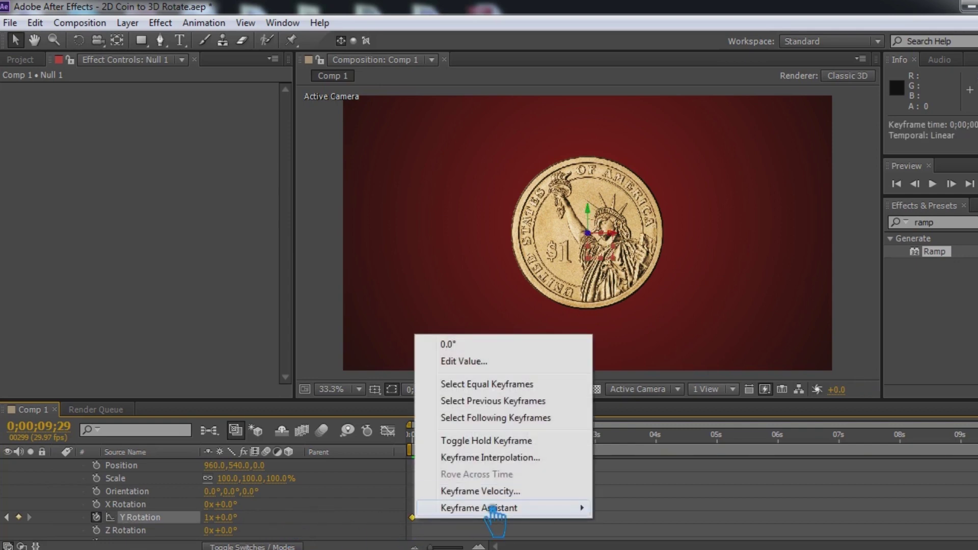
mouse_move(493, 510)
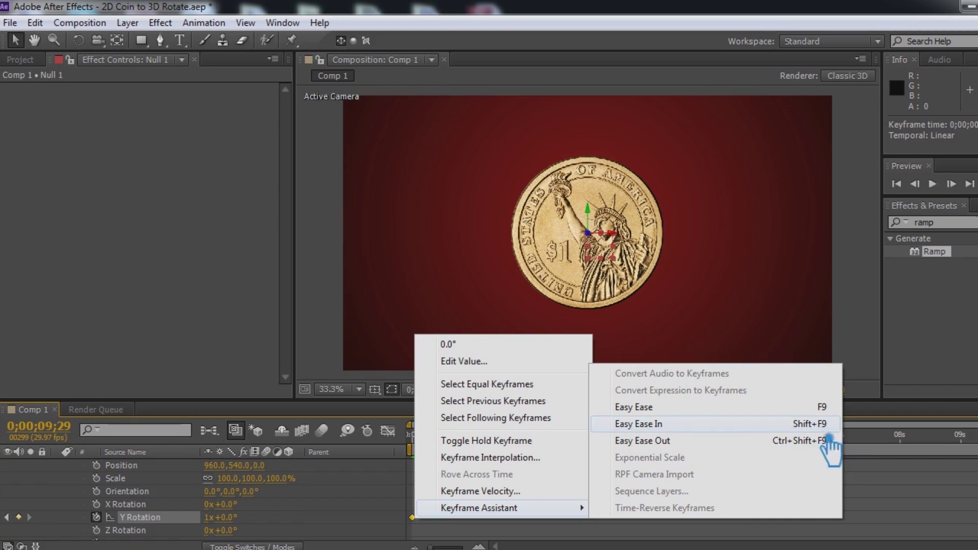
click(815, 424)
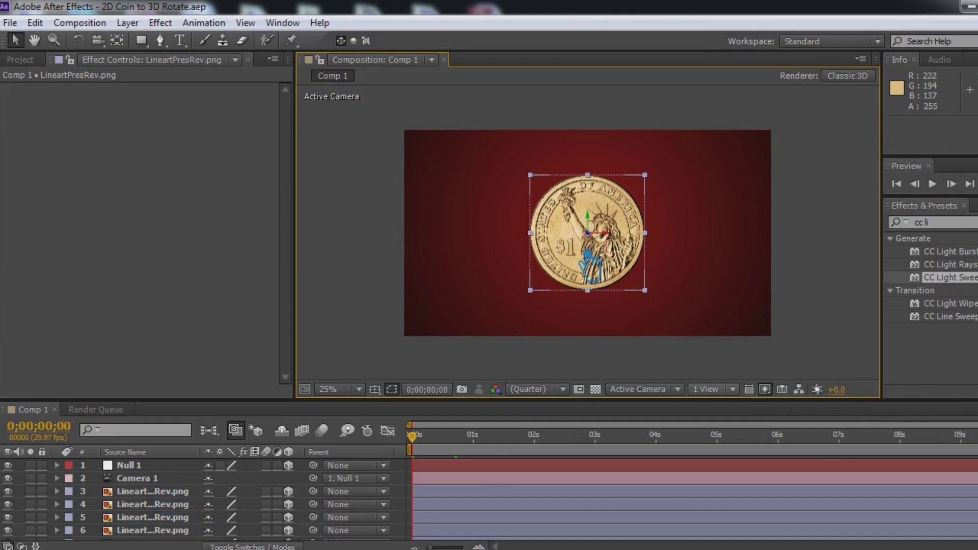
Add the CC Light Sweep effect to the LineartPresRev.png layer and place its Center off the coin at about -612, -385.
drag(950, 277, 457, 97)
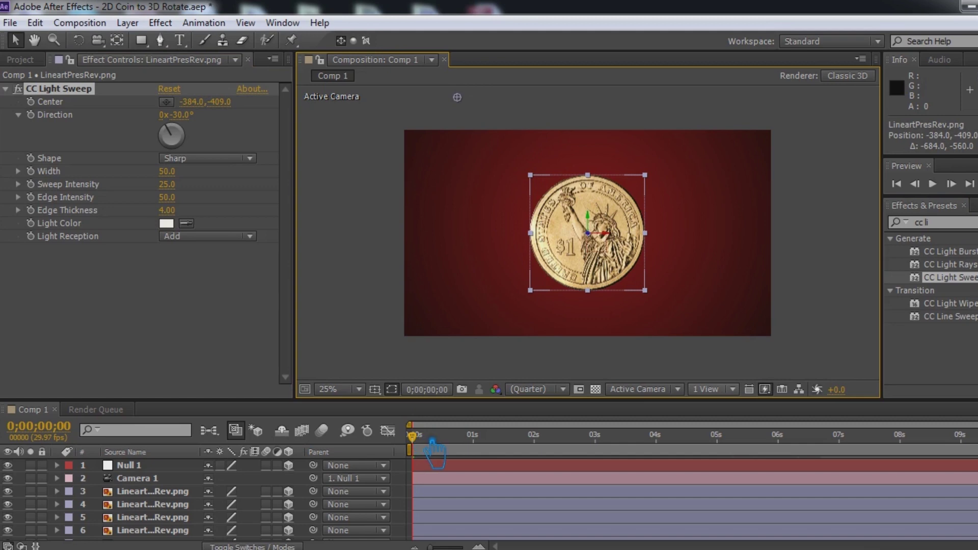
mouse_move(427, 451)
mouse_down()
mouse_move(651, 461)
mouse_move(720, 449)
mouse_move(952, 445)
mouse_move(418, 448)
mouse_up()
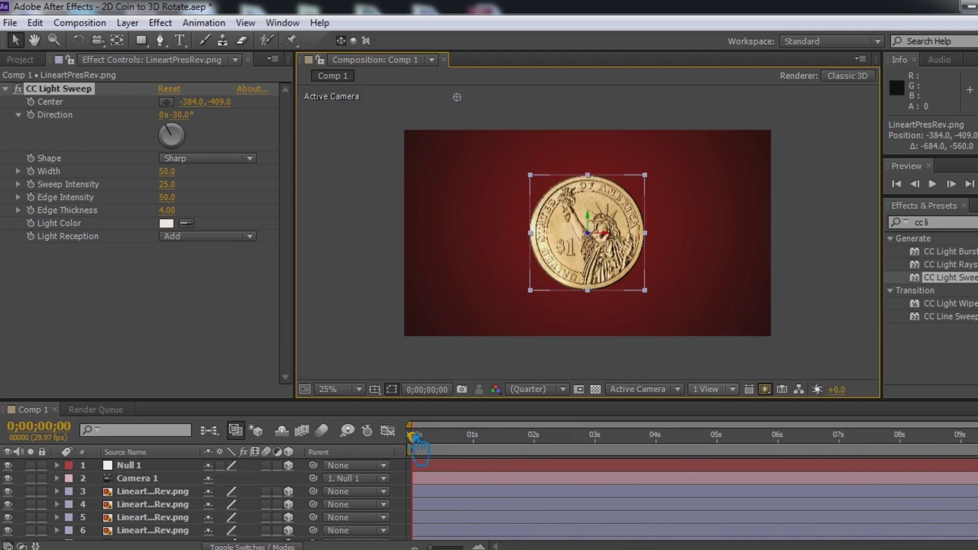
drag(457, 97, 409, 110)
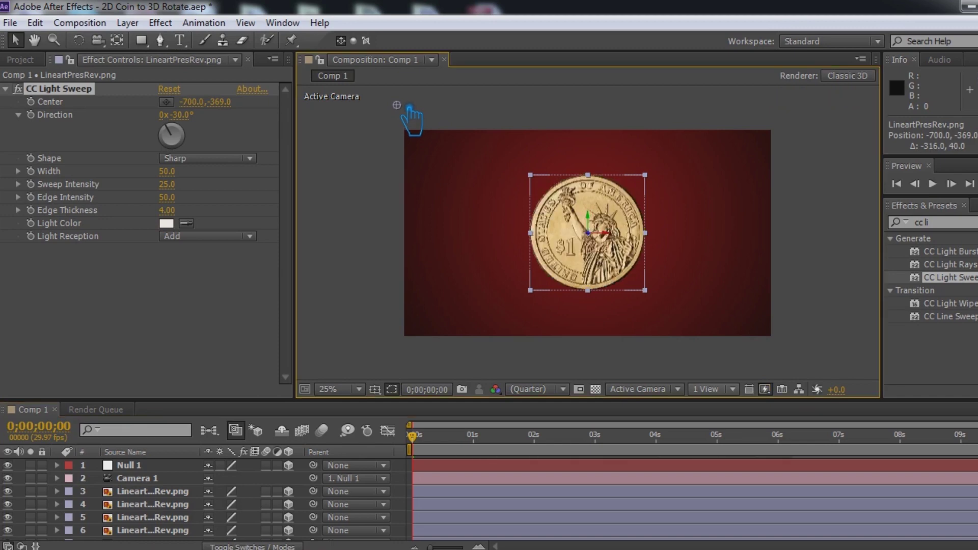
click(429, 110)
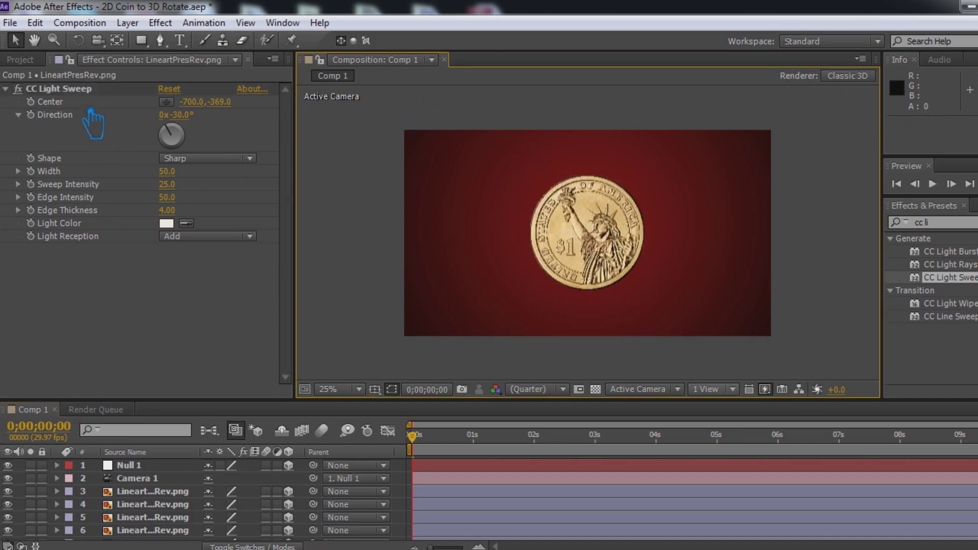
click(85, 92)
drag(406, 108, 429, 106)
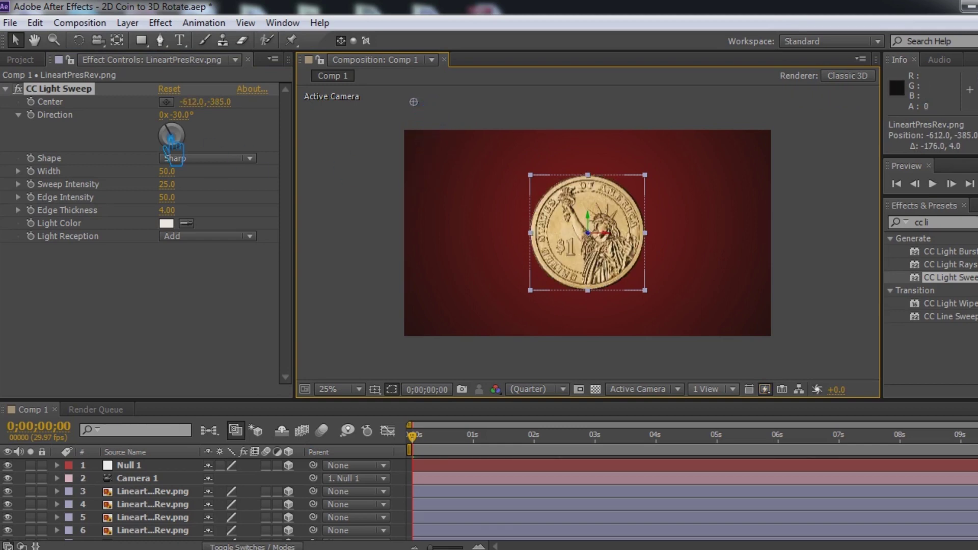
Enable keyframing for all CC Light Sweep properties at 0 s, then try moving the sweep center and undo the move.
click(51, 130)
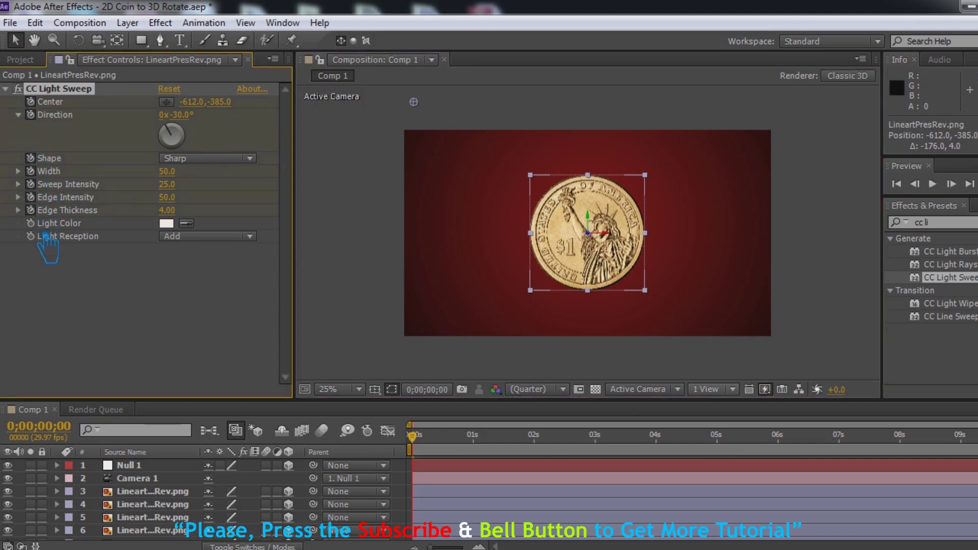
drag(429, 107, 508, 87)
key(ctrl+z)
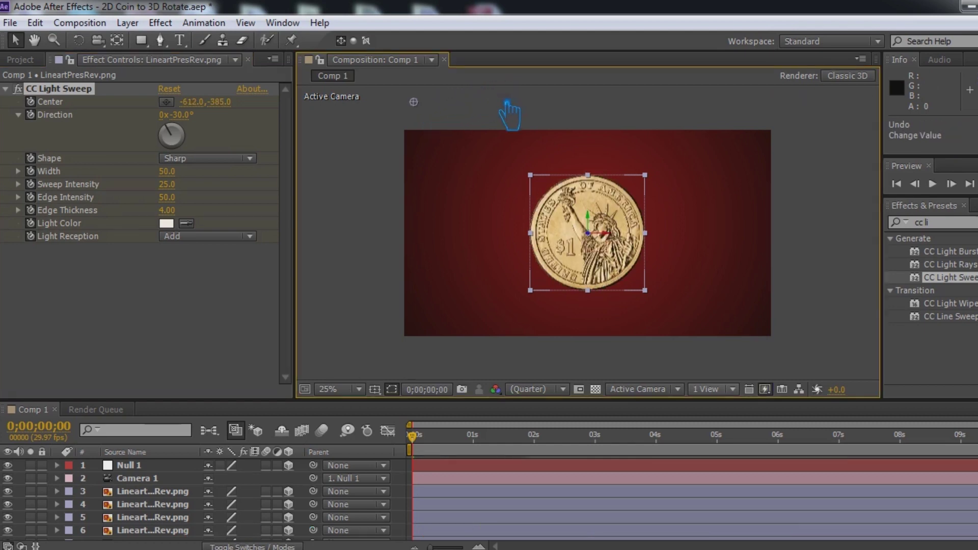
Scrub through the timeline to the end and back to the start to check the coin's rotation and the light sweep.
drag(413, 436, 735, 456)
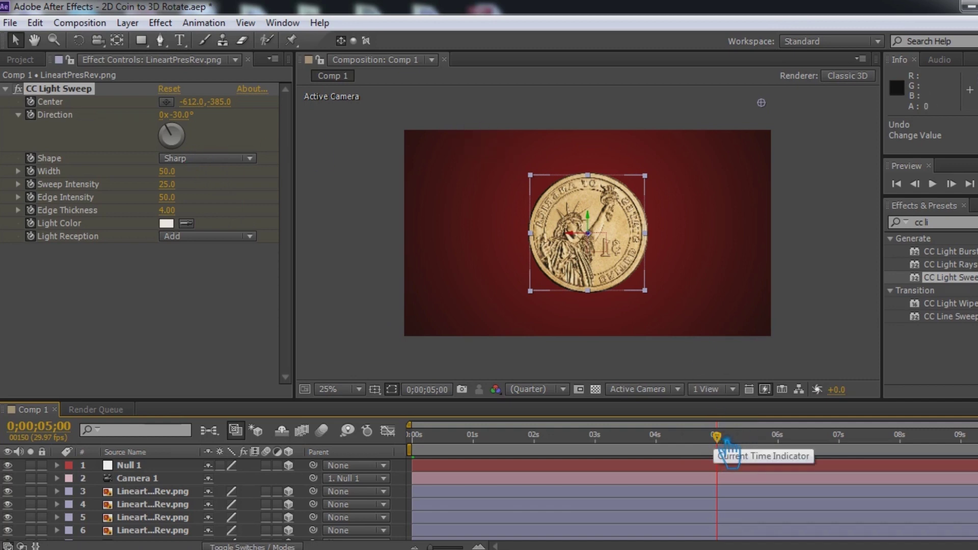
drag(728, 451, 977, 446)
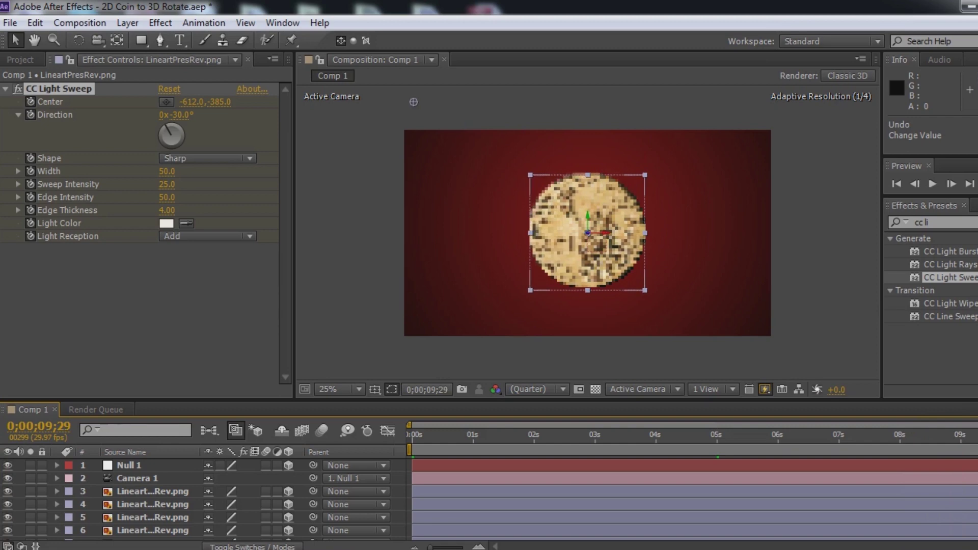
drag(977, 446, 563, 390)
key(Home)
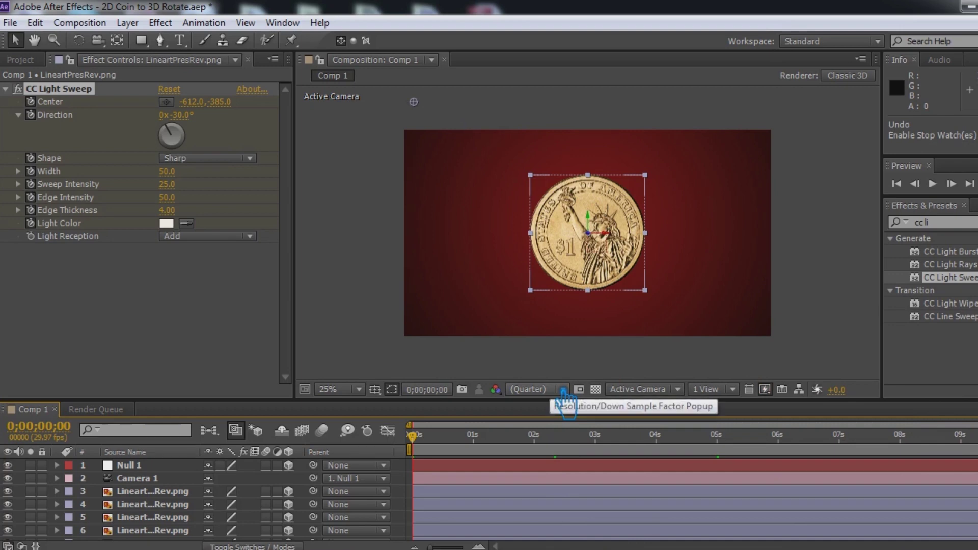
drag(422, 448, 545, 453)
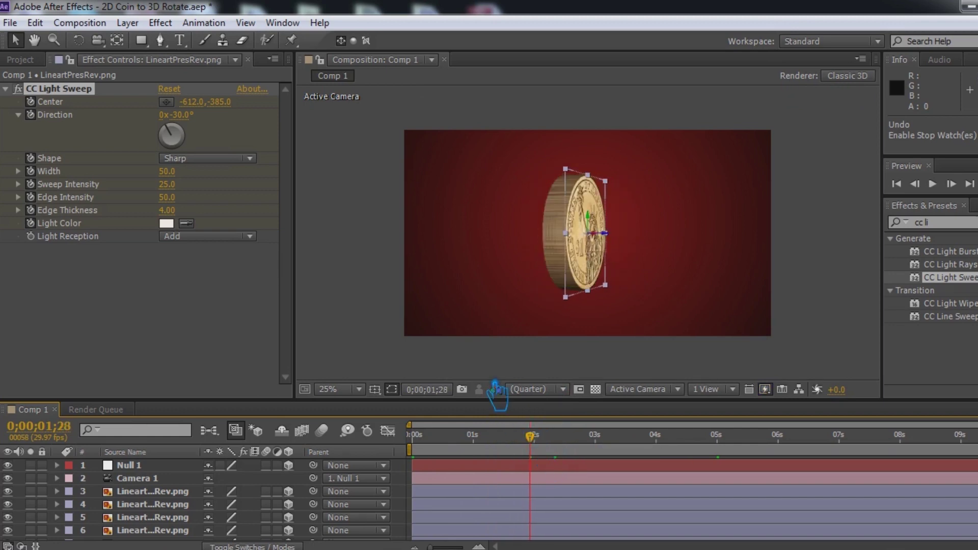
drag(545, 441, 397, 461)
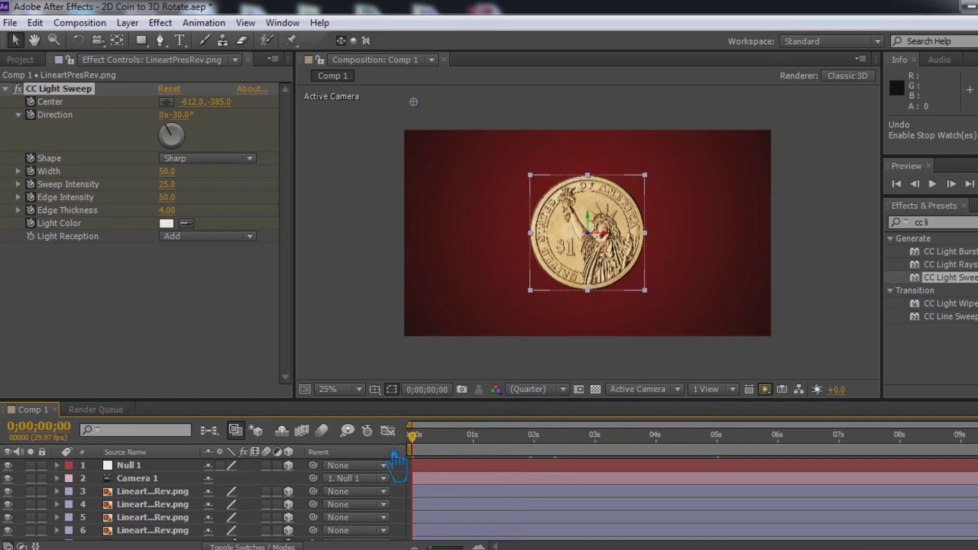
Turn keyframing off for all CC Light Sweep properties and enable it again for each one at the start of the timeline.
click(49, 234)
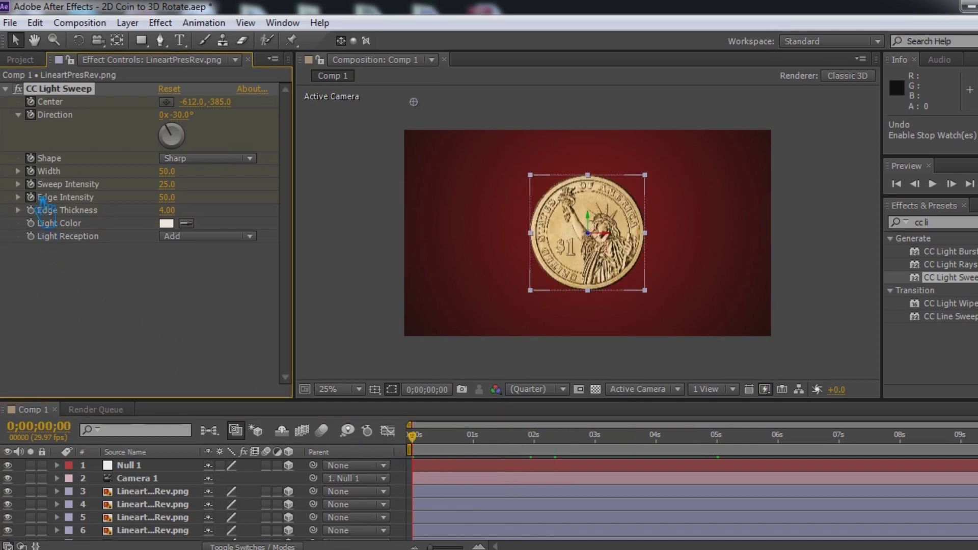
click(44, 156)
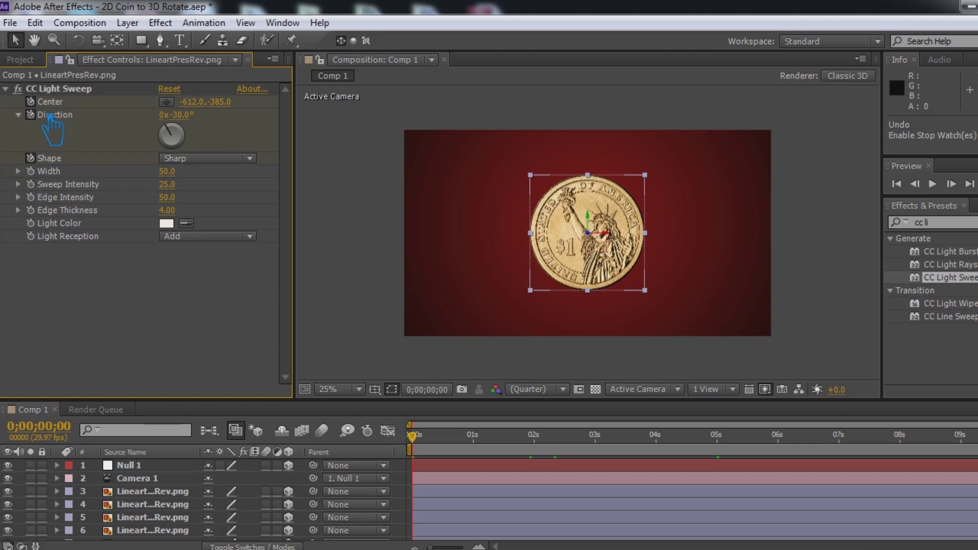
click(50, 117)
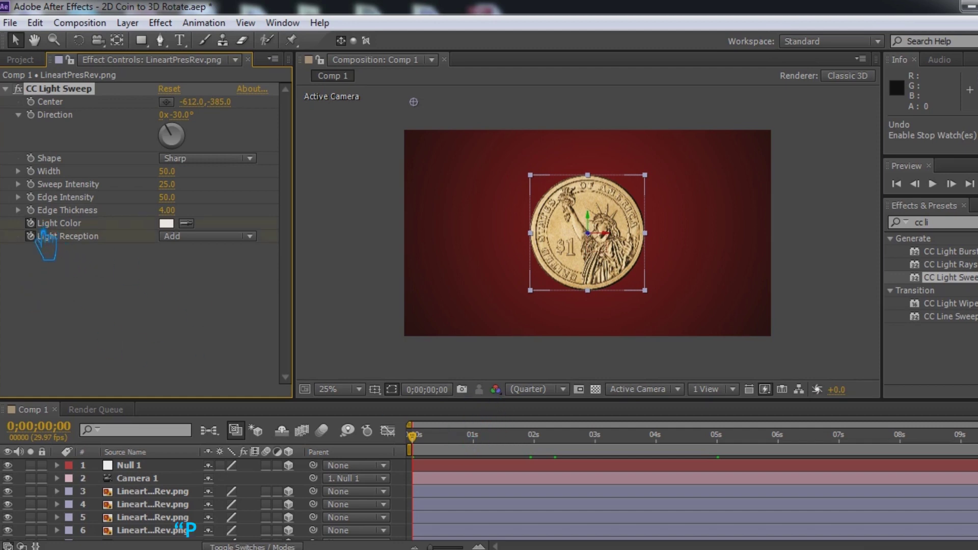
click(31, 210)
click(30, 197)
click(31, 184)
click(31, 172)
click(31, 158)
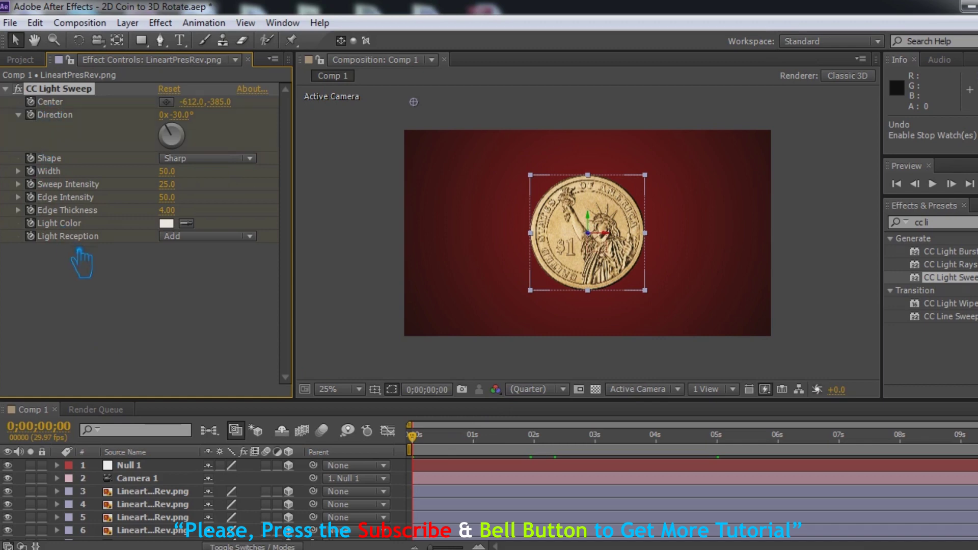
drag(427, 453, 395, 442)
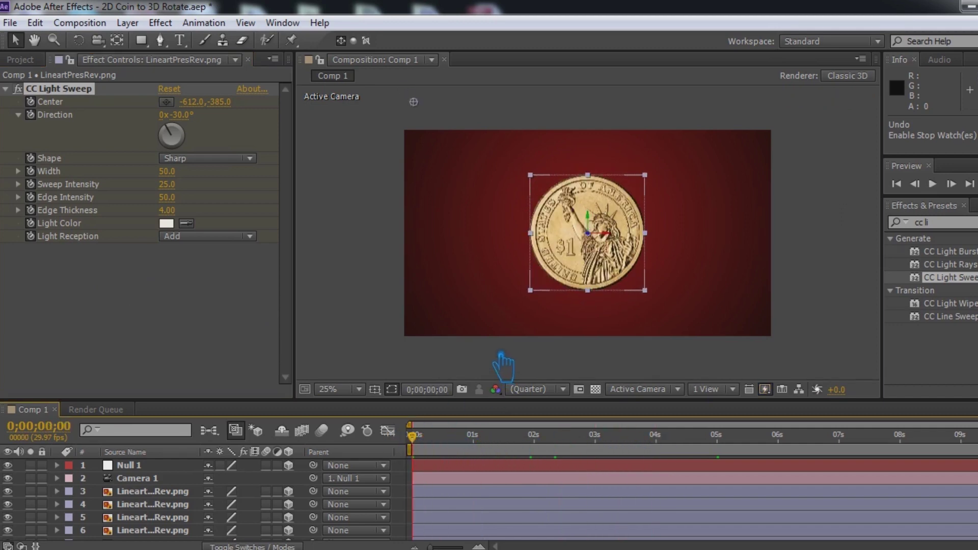
Keyframe the light sweep's Center at about 281.5, -754.5 at 0;00;01;29.
drag(457, 449, 548, 451)
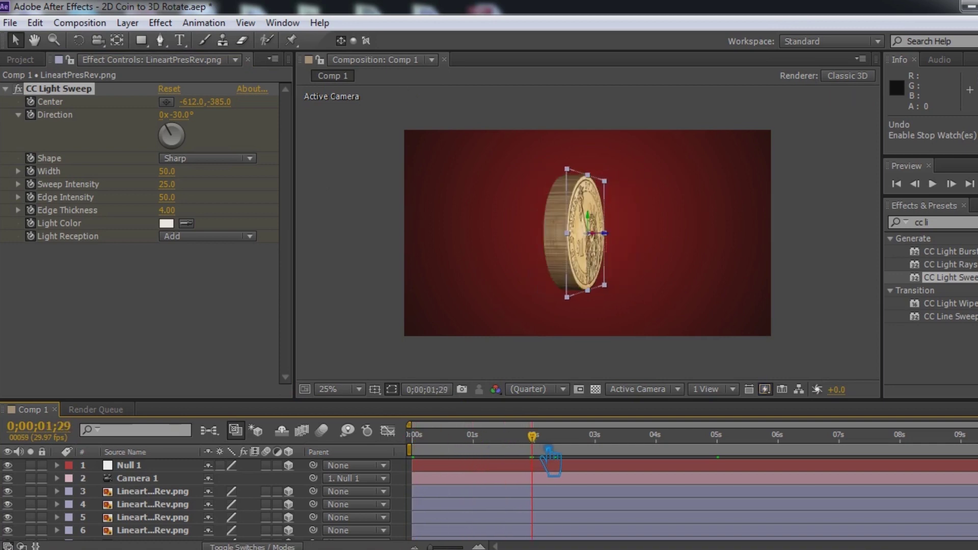
key(comma)
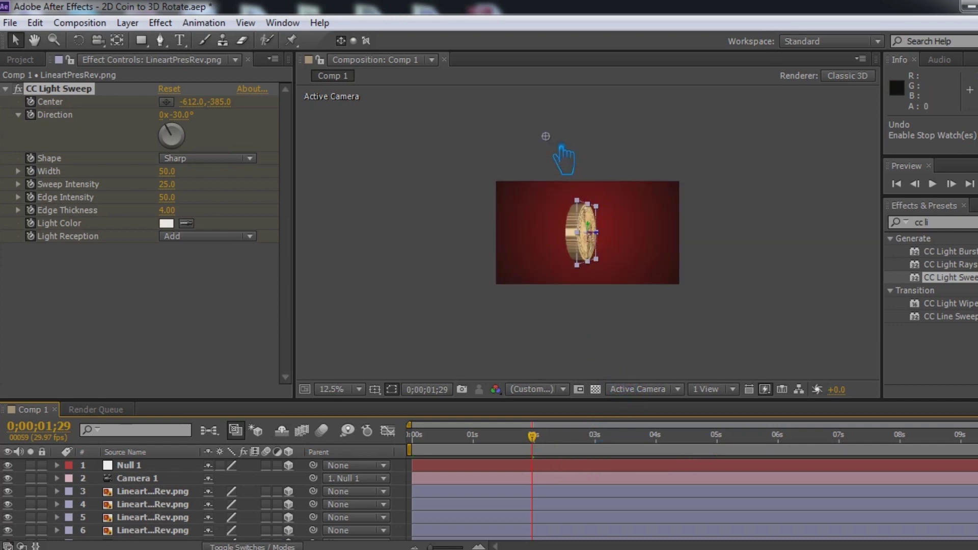
drag(561, 144, 564, 145)
drag(570, 146, 603, 140)
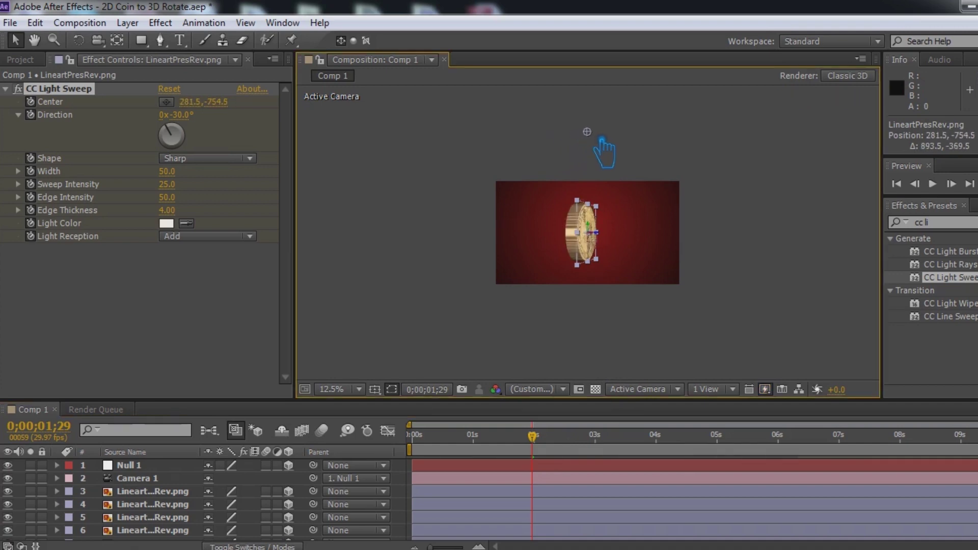
Keyframe the sweep Center at about 1443, -1356 at 0;00;03;02 and about 2328, -1101 at 0;00;04;02, undoing a trial move onto the coin.
drag(550, 455, 618, 447)
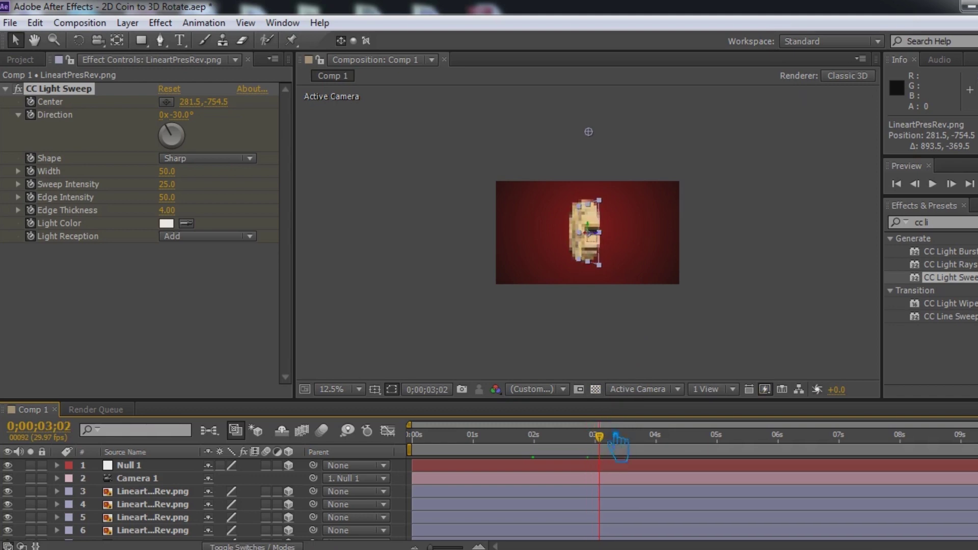
drag(604, 148, 576, 125)
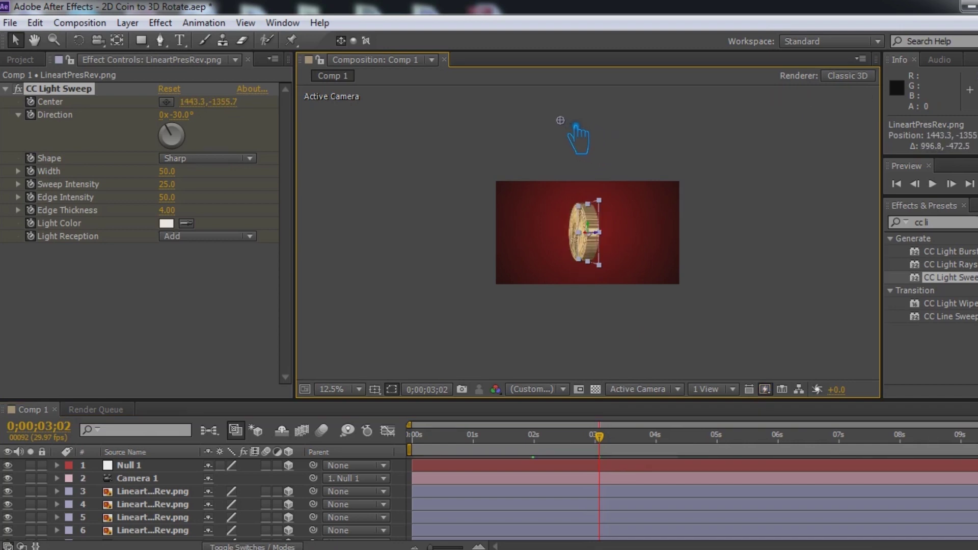
drag(616, 457, 679, 443)
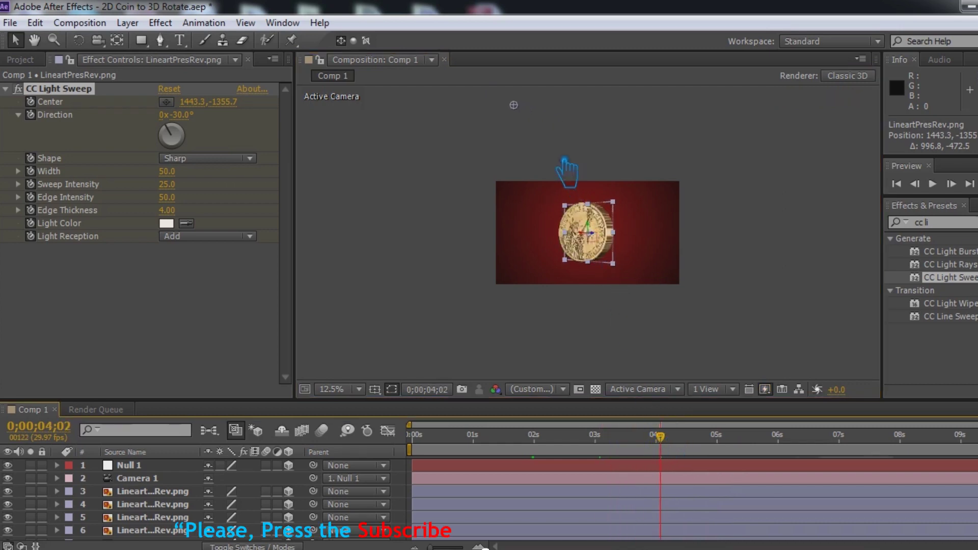
drag(513, 104, 604, 245)
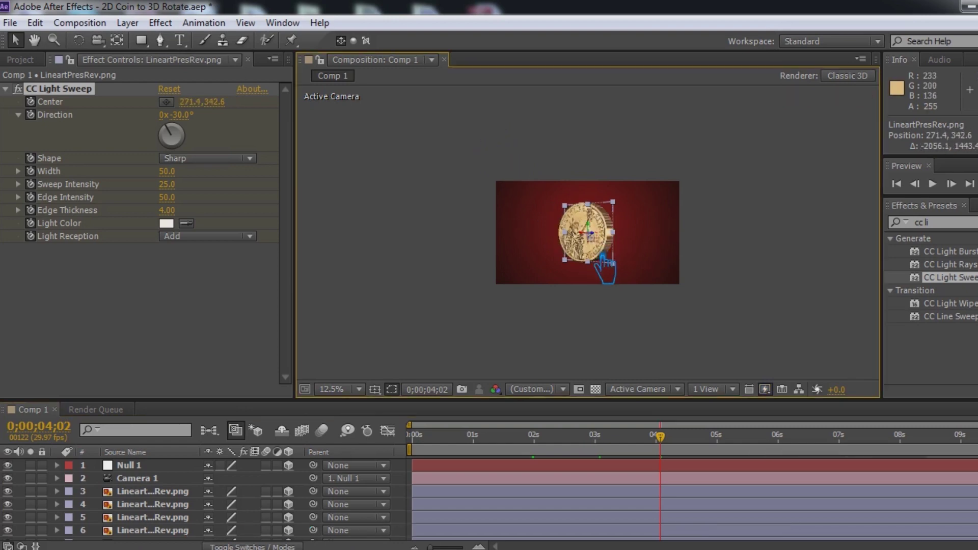
key(ctrl+z)
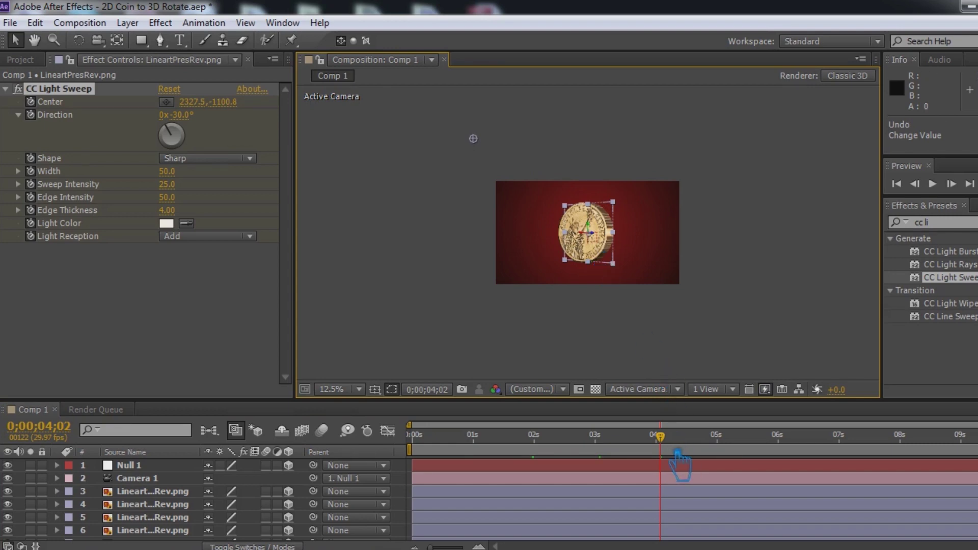
Go to 0;00;08;12, collapse the existing CC Light Sweep settings and apply a second CC Light Sweep to the coin layer.
drag(677, 451, 937, 441)
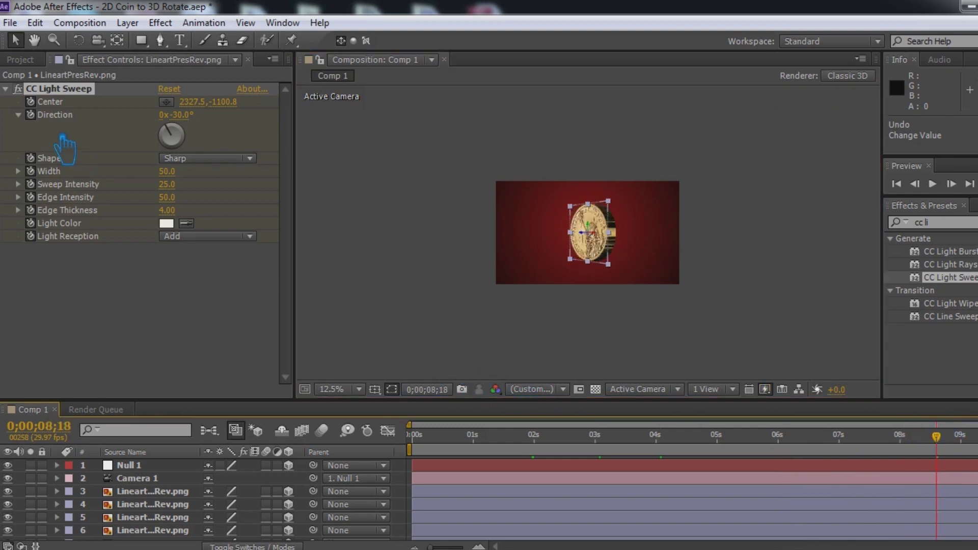
drag(948, 446, 924, 439)
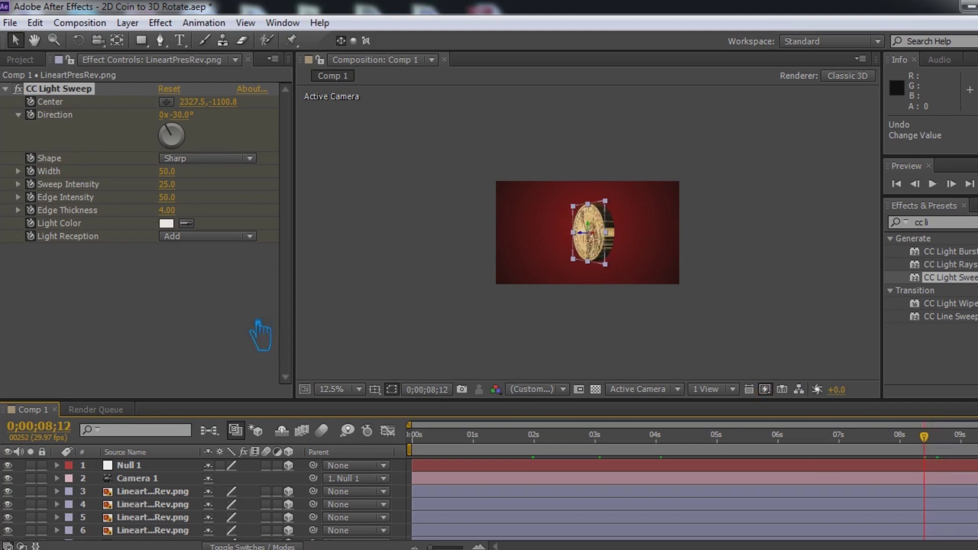
click(155, 315)
click(66, 89)
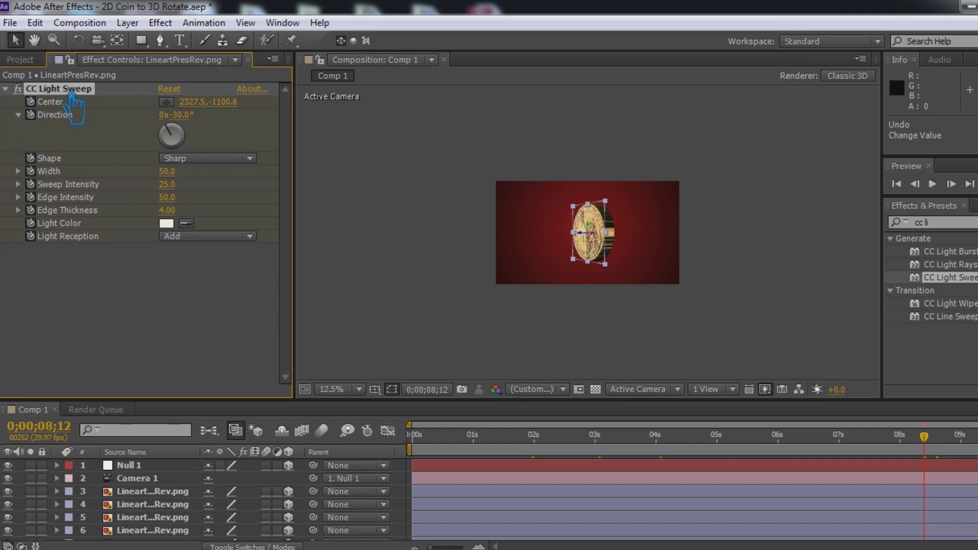
click(6, 88)
click(113, 166)
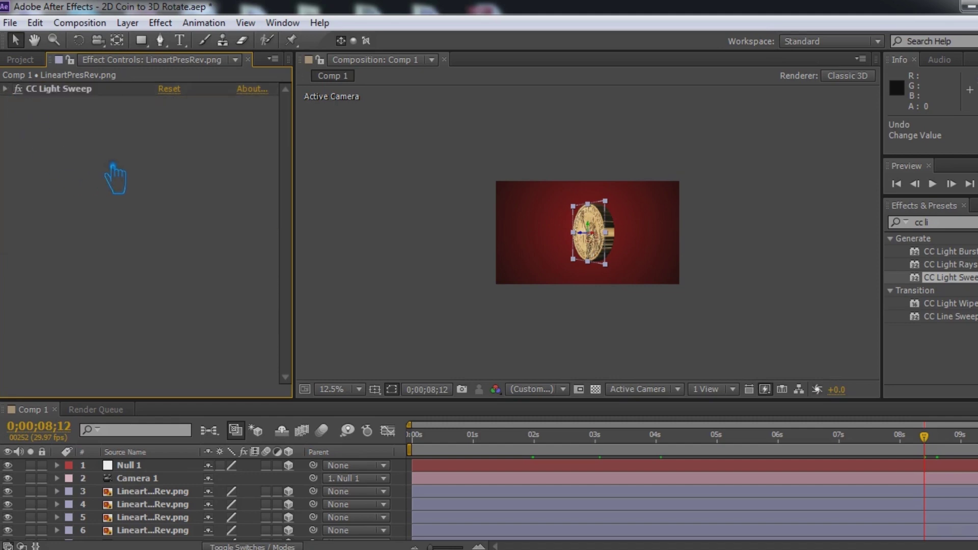
click(84, 88)
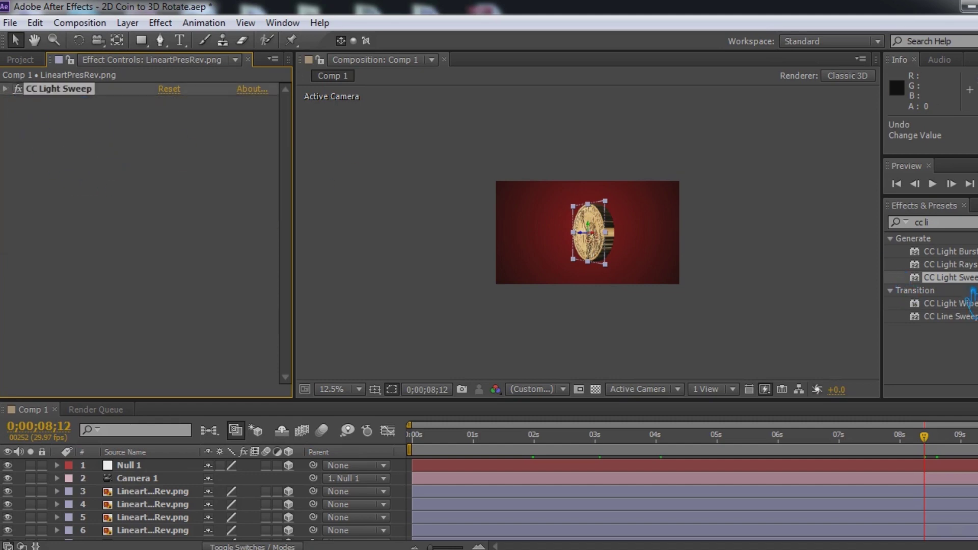
drag(970, 293, 615, 251)
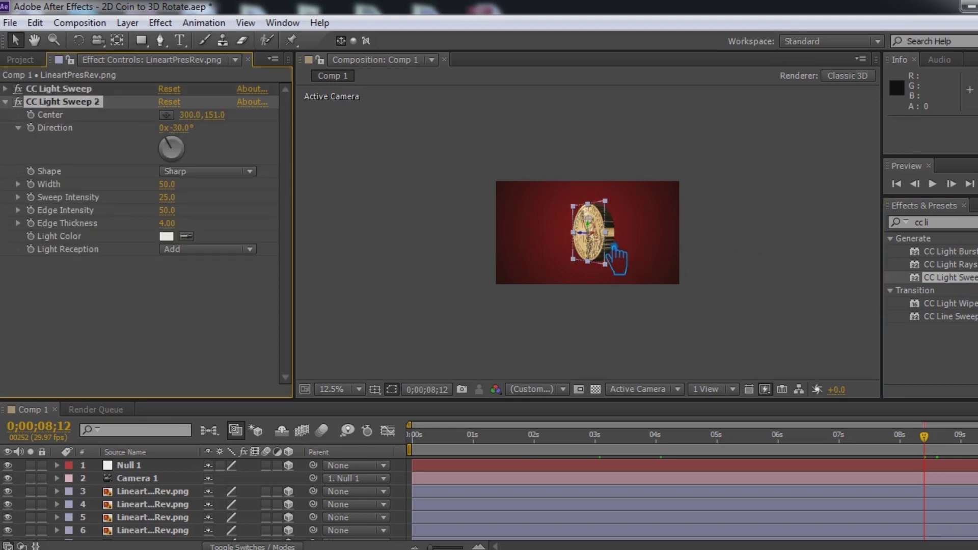
At 0;00;08;00, place the second sweep's Center above the coin at about 86, -923 and enable keyframing for all its properties.
drag(605, 226, 590, 142)
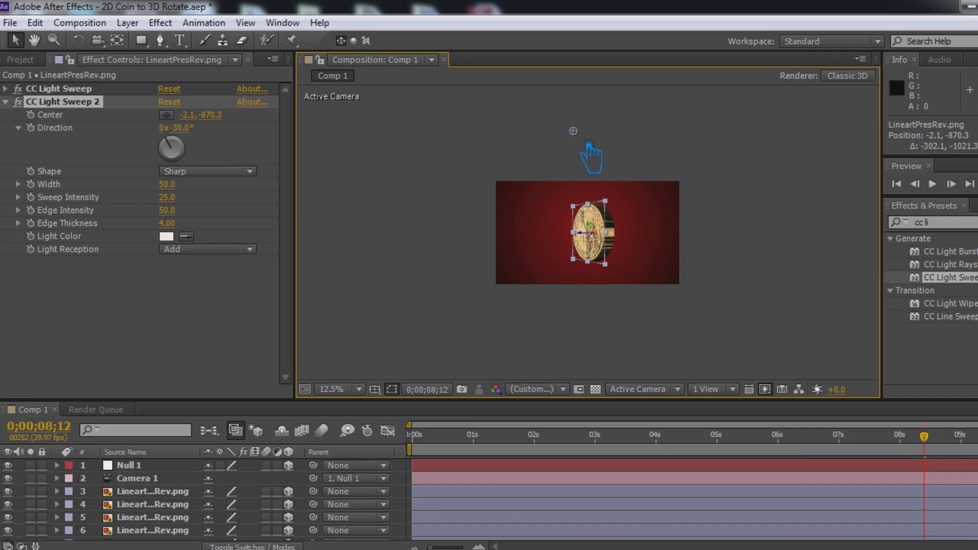
mouse_move(924, 438)
mouse_down()
mouse_move(762, 446)
mouse_move(927, 449)
mouse_move(910, 450)
mouse_up()
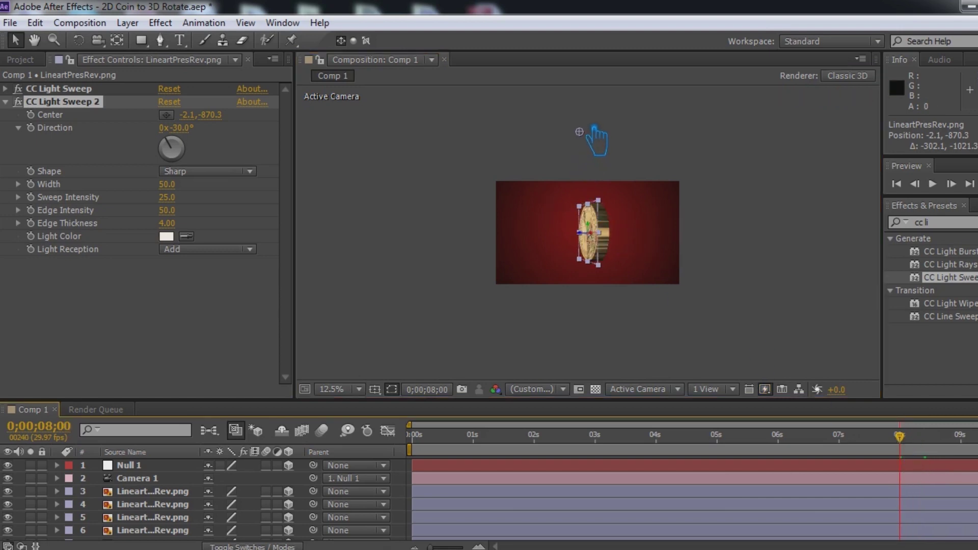
click(573, 136)
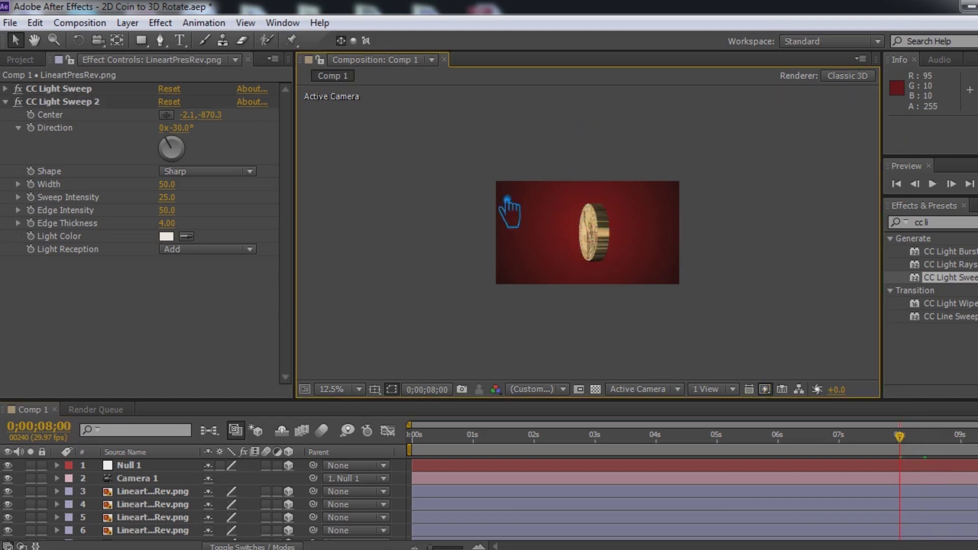
click(62, 102)
mouse_move(591, 138)
mouse_down()
mouse_move(580, 140)
mouse_move(586, 149)
mouse_move(598, 132)
mouse_up()
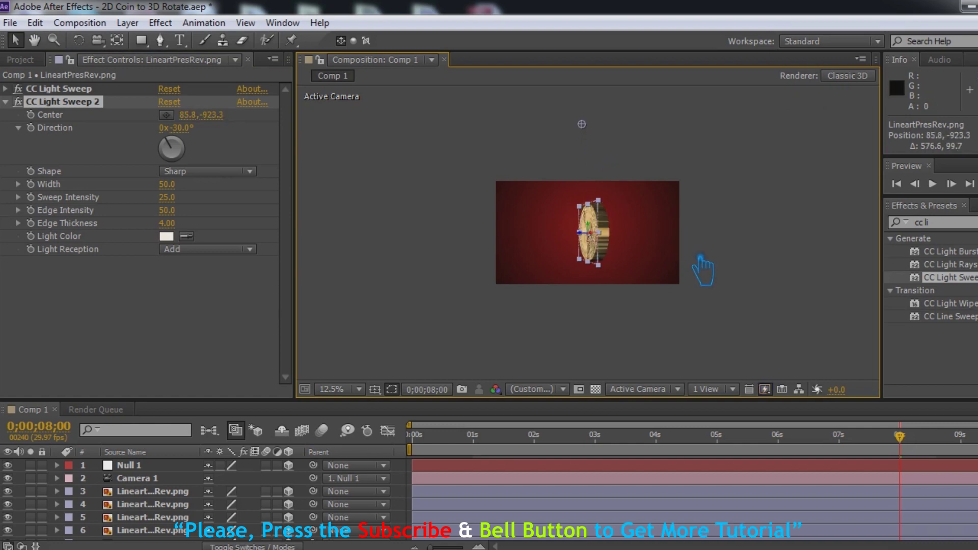
click(45, 132)
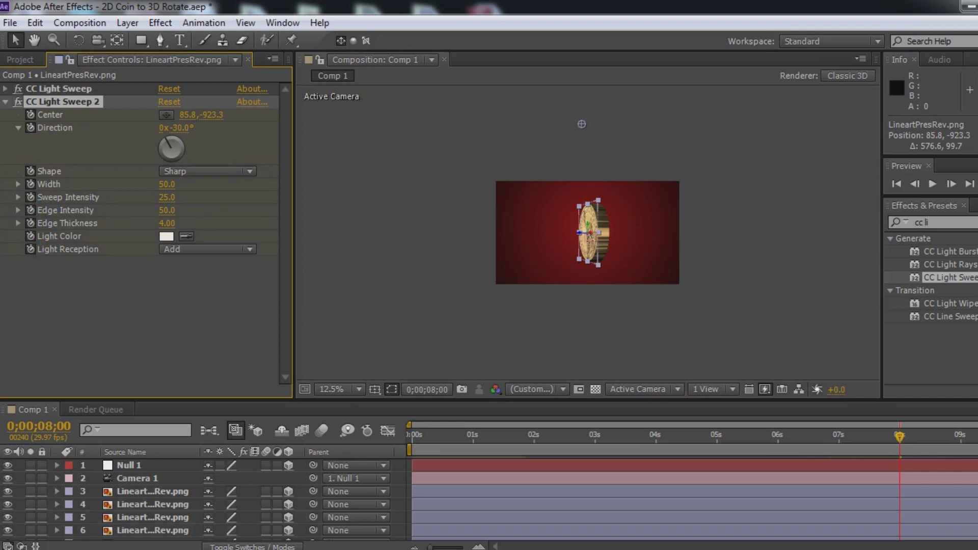
Keyframe the second sweep's Center at about -994, -675 at 0;00;09;29 and save the project.
drag(917, 448, 977, 443)
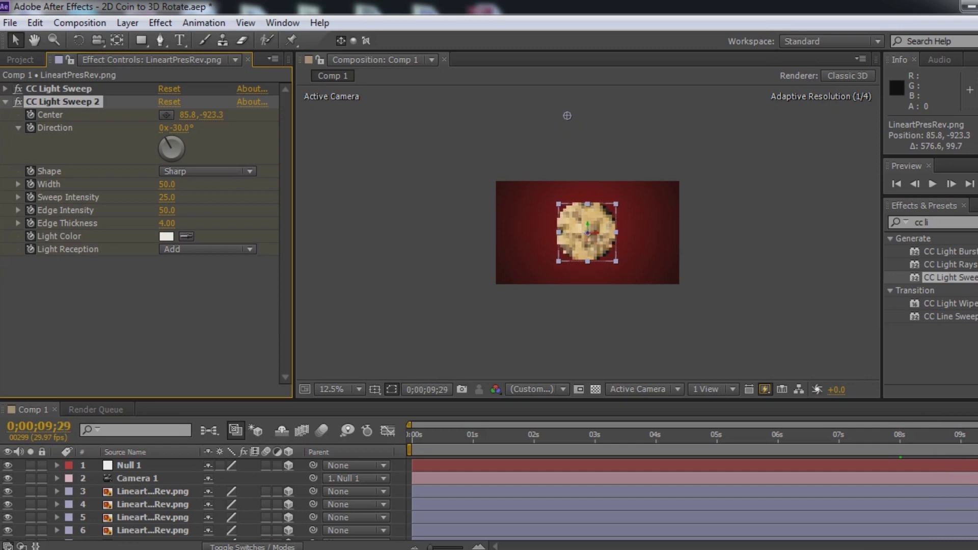
drag(577, 118, 478, 141)
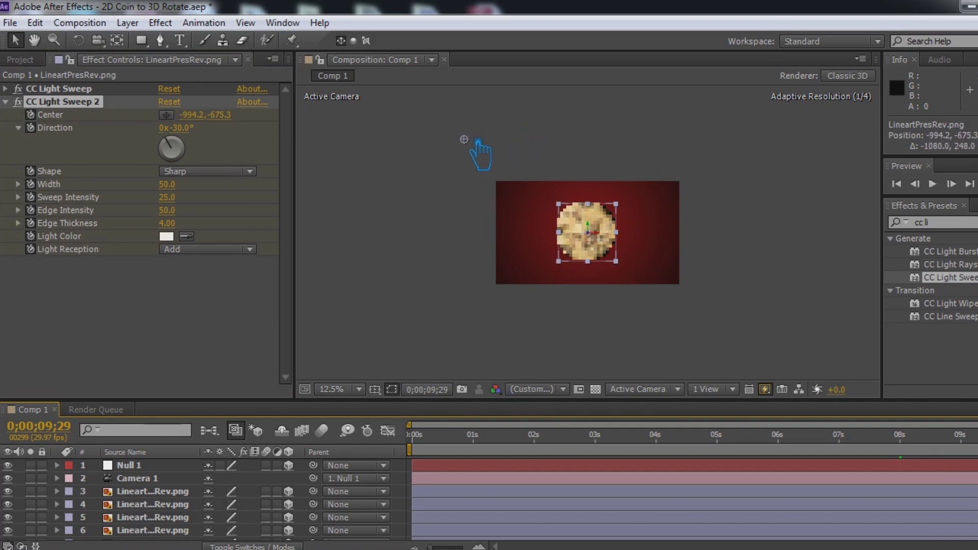
key(ctrl+s)
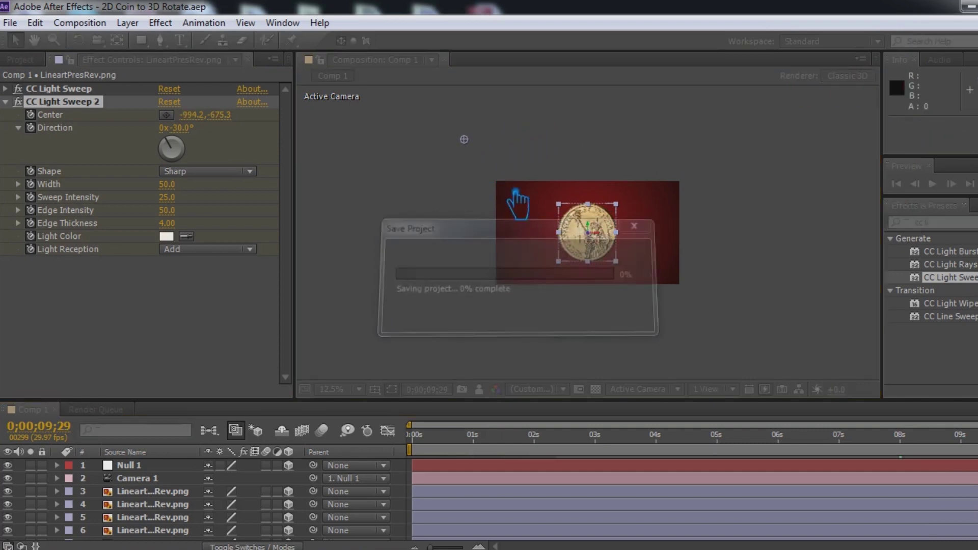
Fit the composition in the viewer and run a RAM preview of the coin animation.
click(361, 390)
click(352, 115)
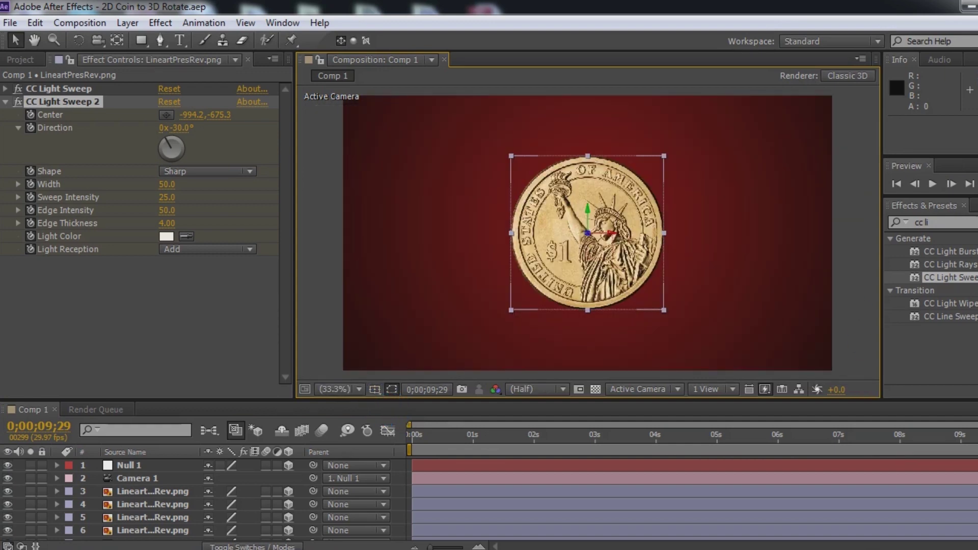
click(977, 184)
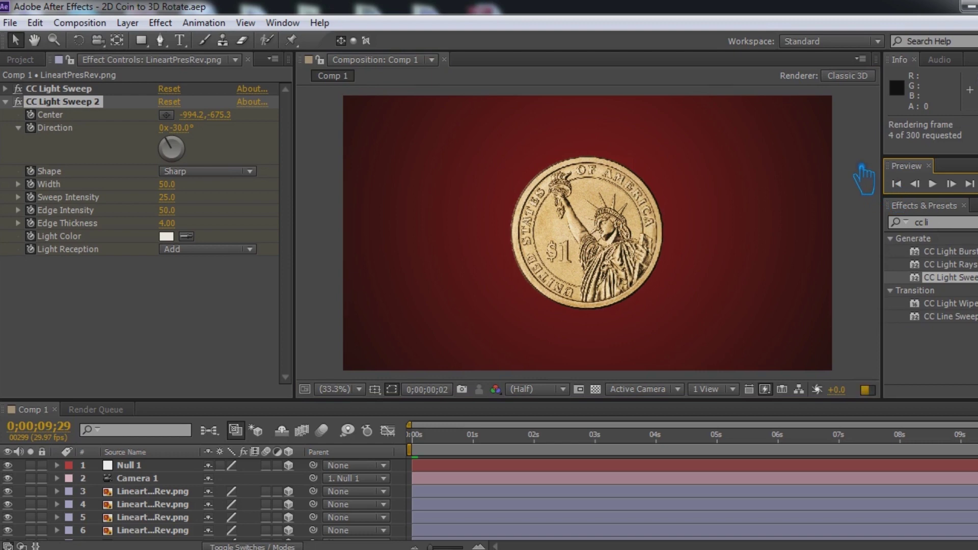